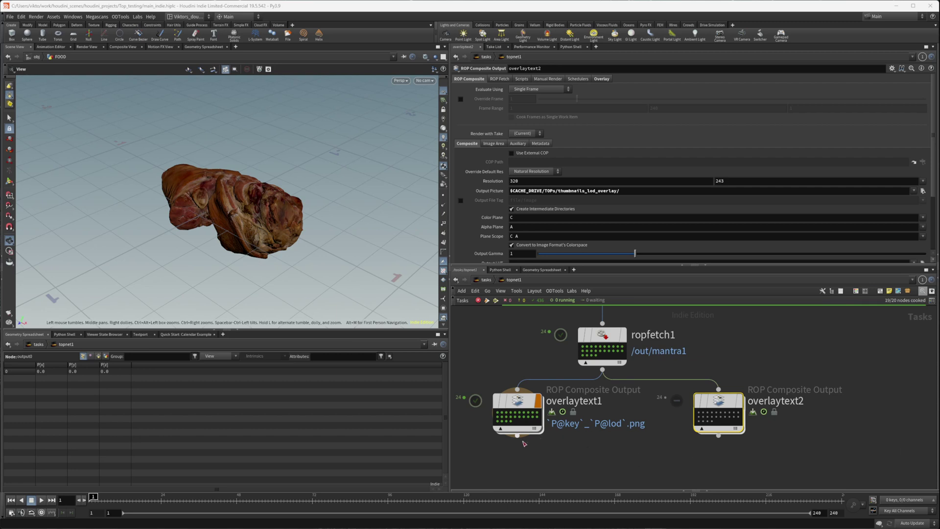
# Preview several of ropfetch1's work items in the viewport to compare the meat models they load.
pyautogui.moveTo(745, 463); pyautogui.dragTo(480, 393)
pyautogui.click(697, 444)
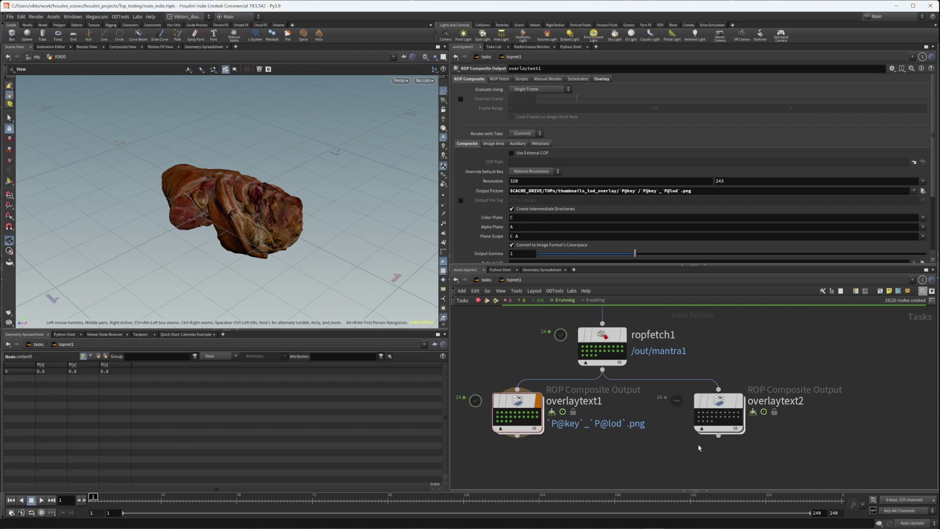
pyautogui.moveTo(709, 444); pyautogui.dragTo(695, 458, button='middle')
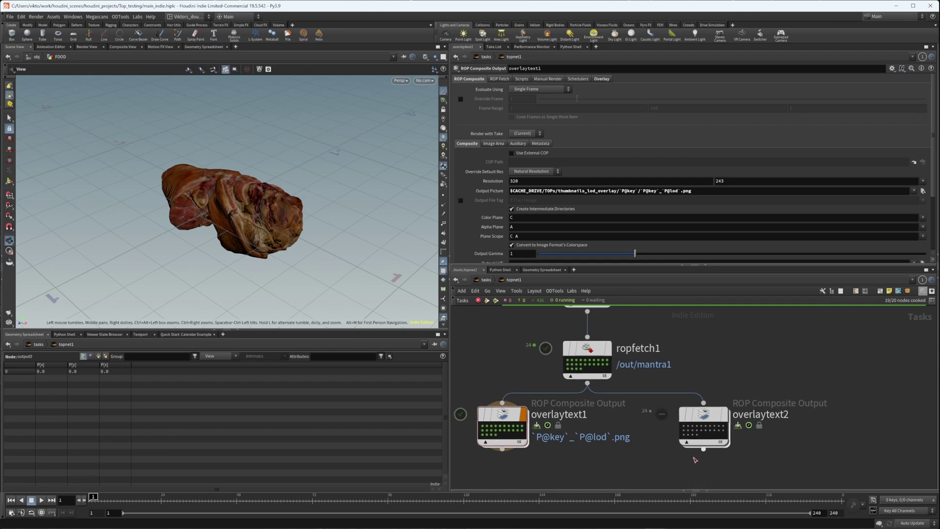
pyautogui.moveTo(619, 345); pyautogui.dragTo(646, 391, button='middle')
pyautogui.scroll(-4, 724, 385)
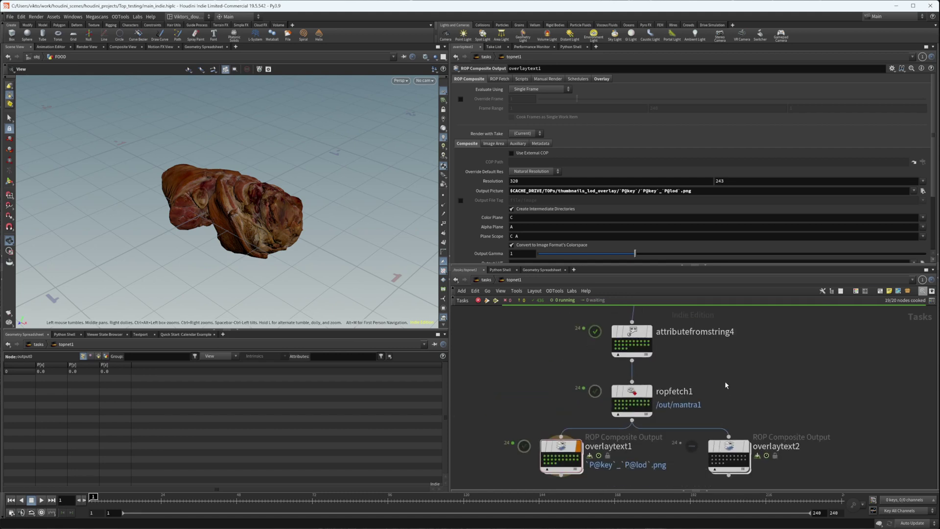
pyautogui.moveTo(697, 410); pyautogui.dragTo(690, 372, button='middle')
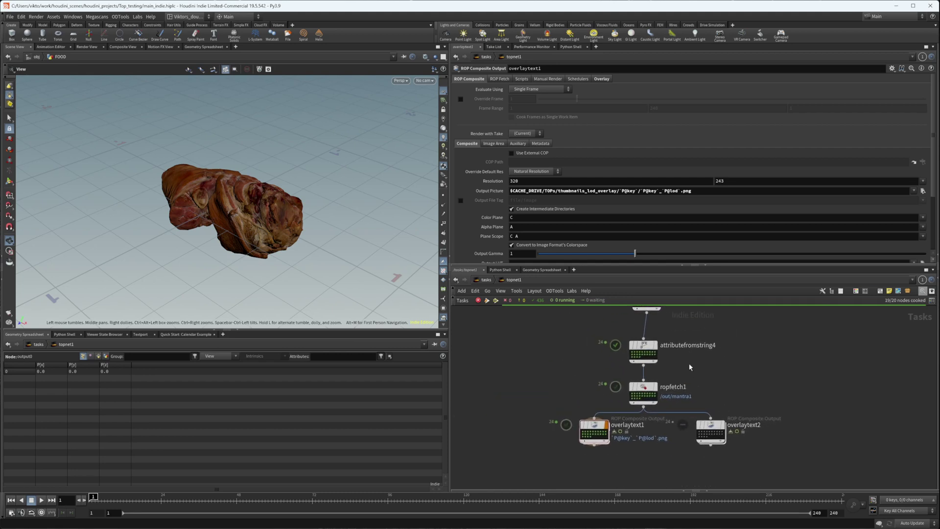
pyautogui.scroll(3, 675, 374)
pyautogui.click(616, 411)
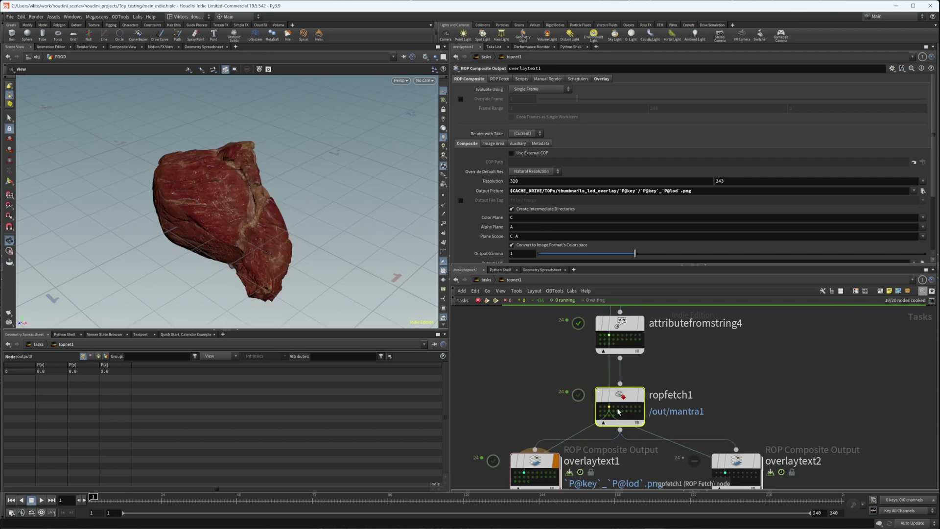
pyautogui.click(627, 411)
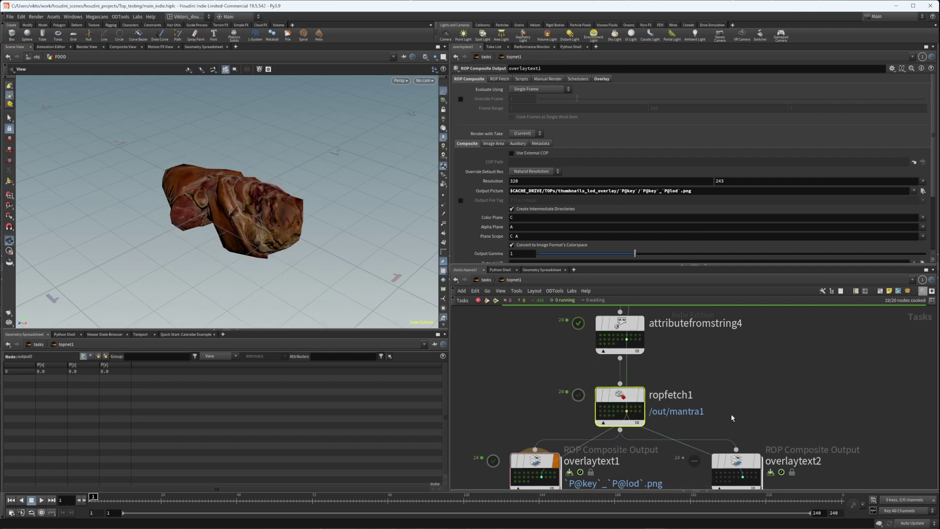
pyautogui.click(636, 411)
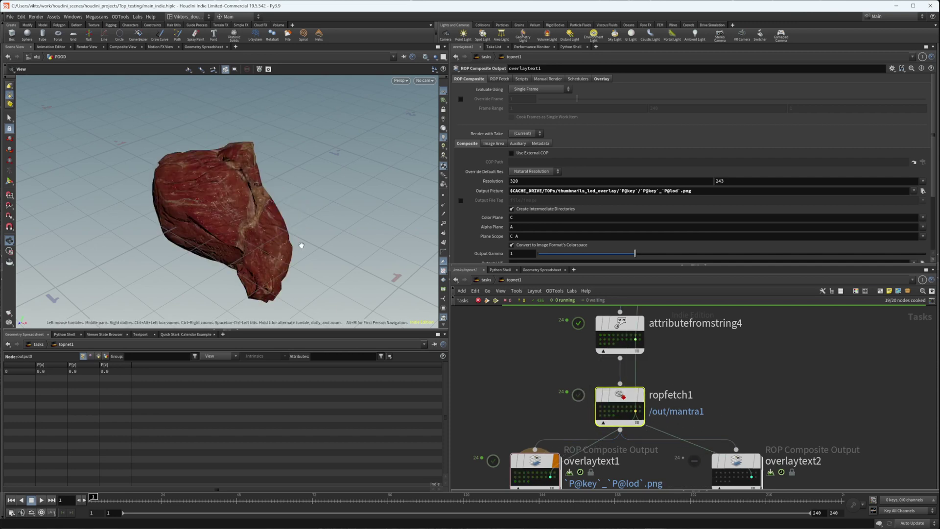
pyautogui.click(638, 416)
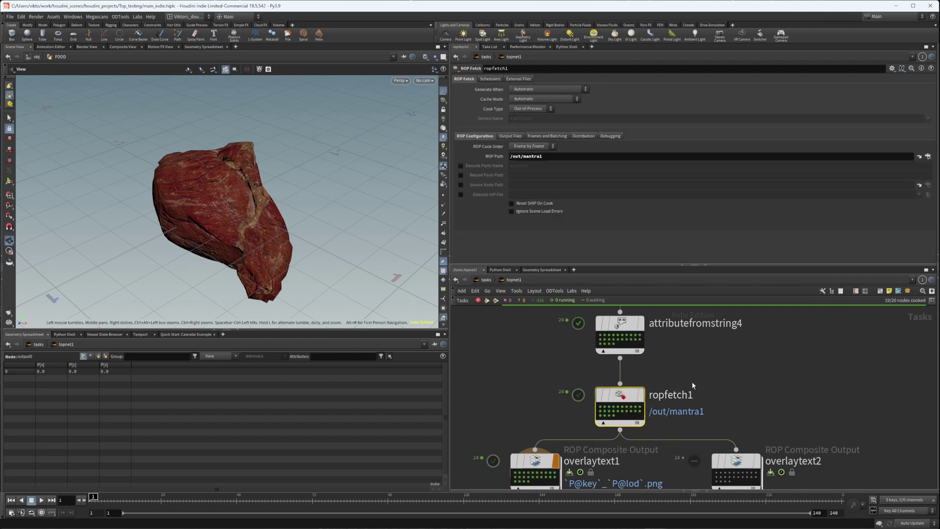
# Inspect the overlaytext1 node, then cycle through more ropfetch1 work items, comparing their models and dependencies on both overlay nodes.
pyautogui.moveTo(729, 407); pyautogui.dragTo(738, 376, button='middle')
pyautogui.moveTo(599, 473); pyautogui.dragTo(616, 439, button='middle')
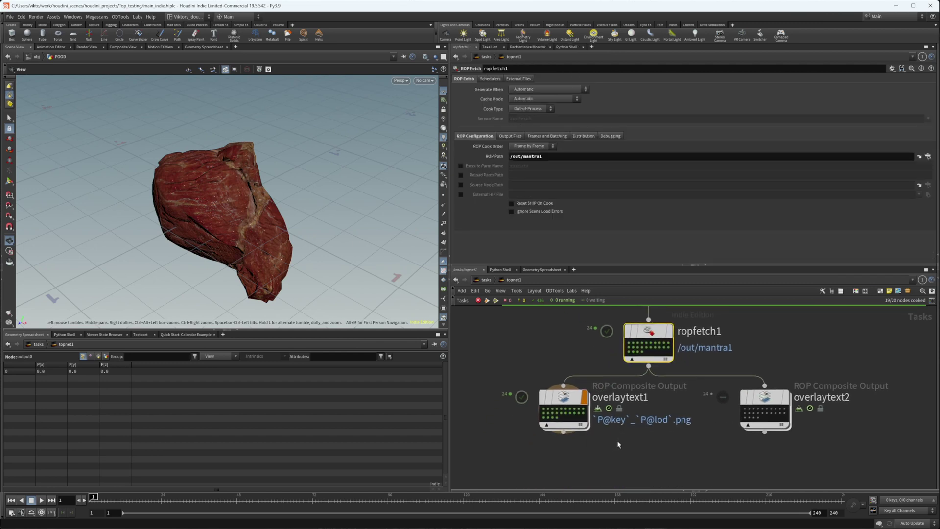
pyautogui.click(554, 406)
pyautogui.scroll(1, 591, 402)
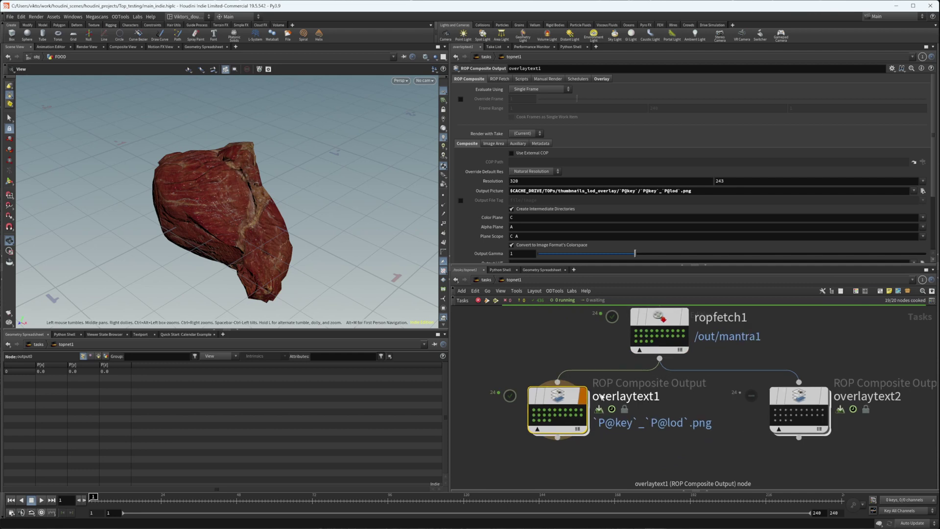
pyautogui.moveTo(557, 353); pyautogui.dragTo(528, 402, button='middle')
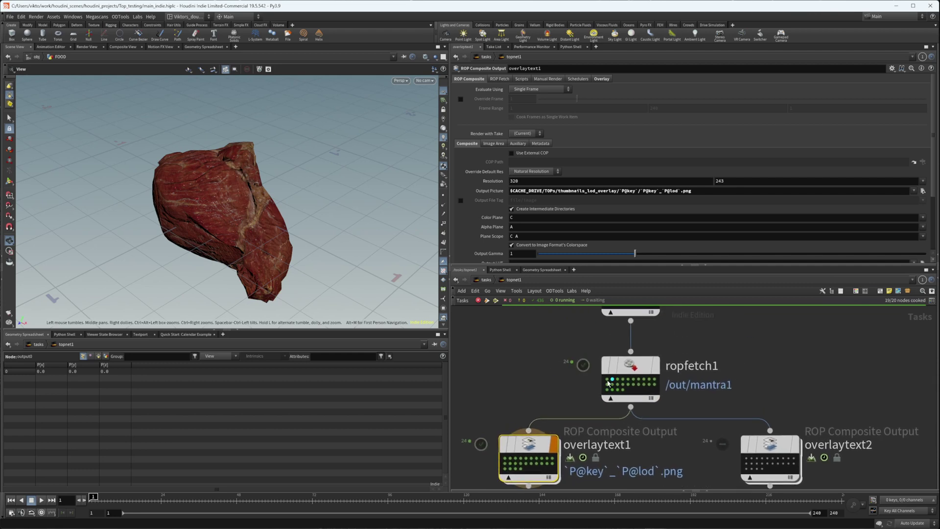
pyautogui.click(612, 380)
pyautogui.click(623, 381)
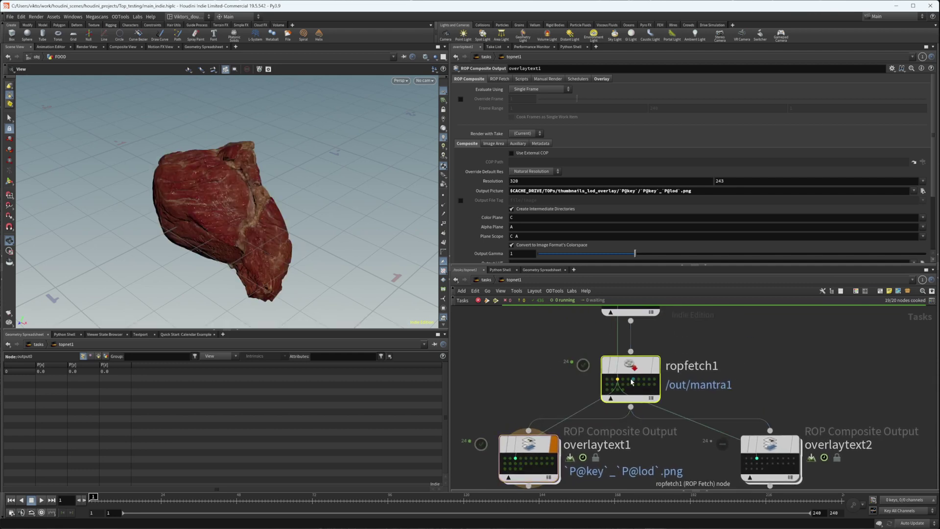
pyautogui.click(632, 385)
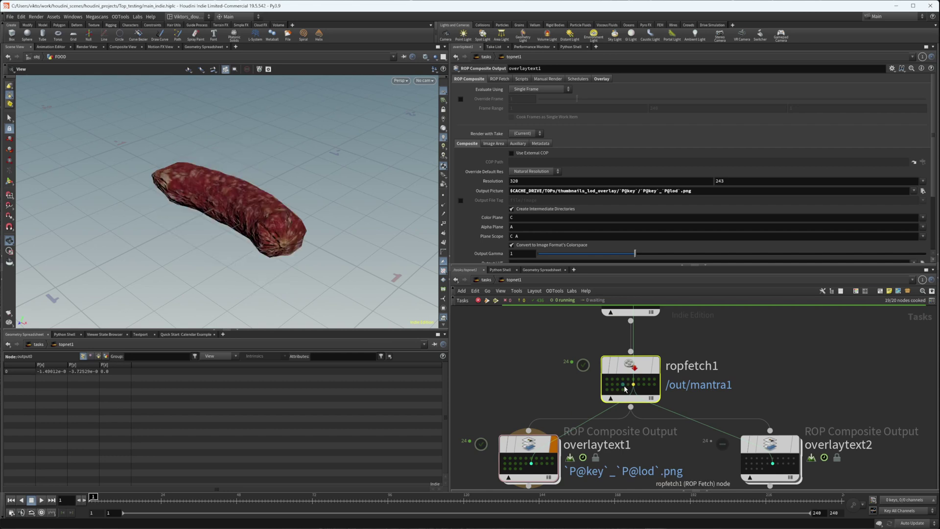
pyautogui.click(621, 387)
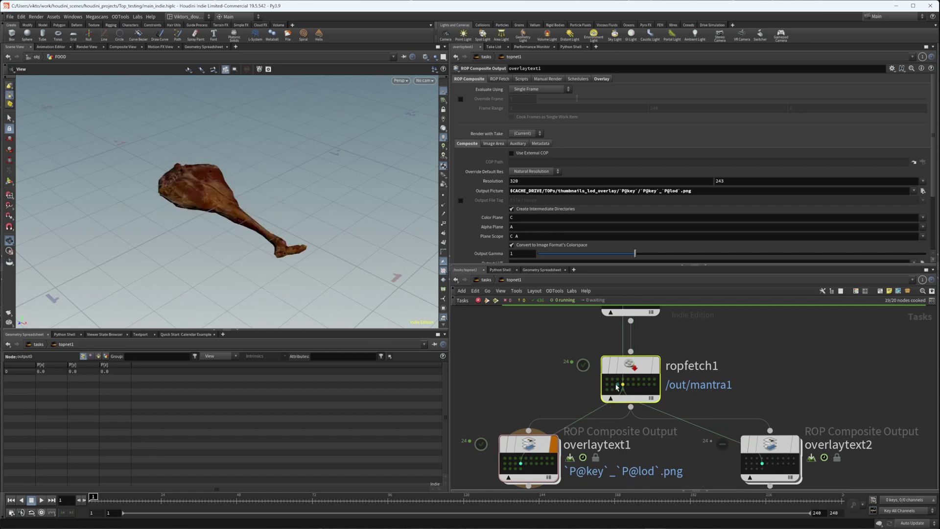
pyautogui.click(617, 384)
pyautogui.click(633, 385)
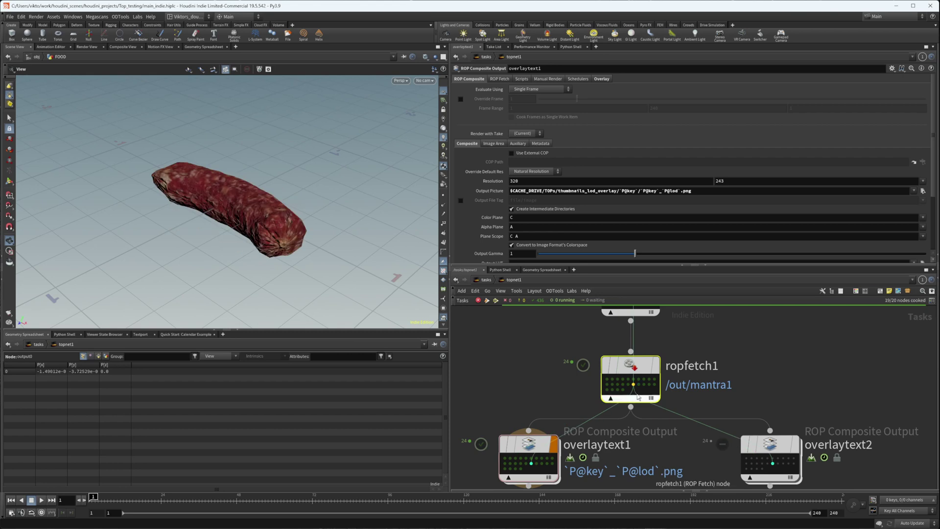
pyautogui.click(644, 383)
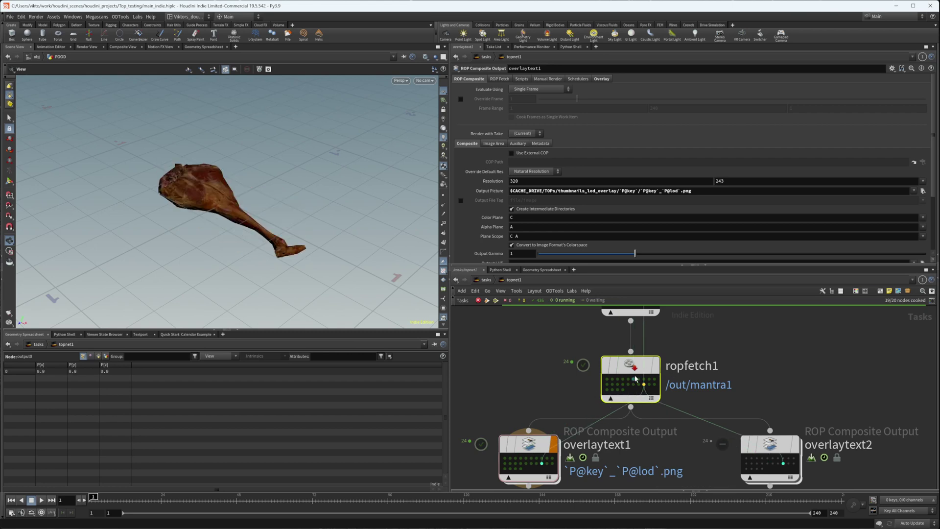
# Inspect the attributes of a ropfetch1 work item in the second row, particularly key and lod.
pyautogui.click(748, 382)
pyautogui.click(631, 367)
pyautogui.moveTo(837, 399); pyautogui.dragTo(823, 376, button='middle')
pyautogui.moveTo(761, 358); pyautogui.dragTo(765, 371, button='middle')
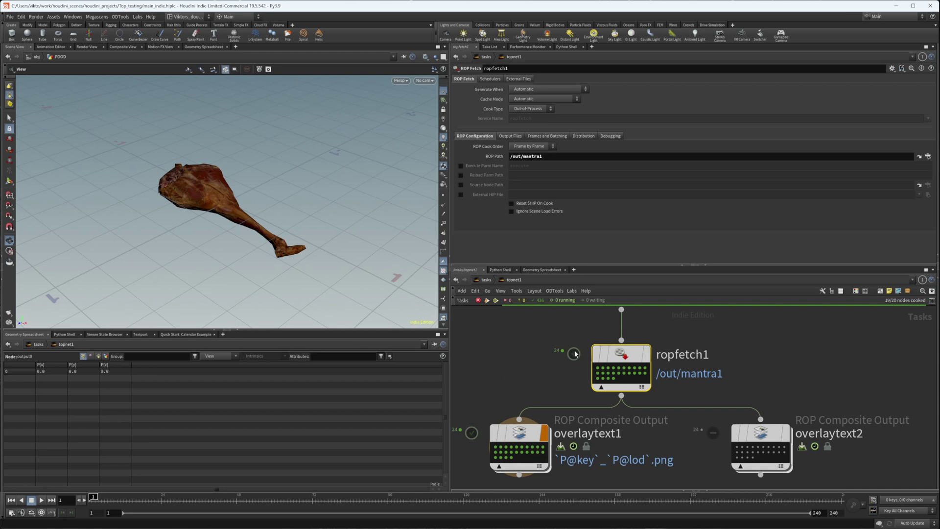
pyautogui.click(609, 374)
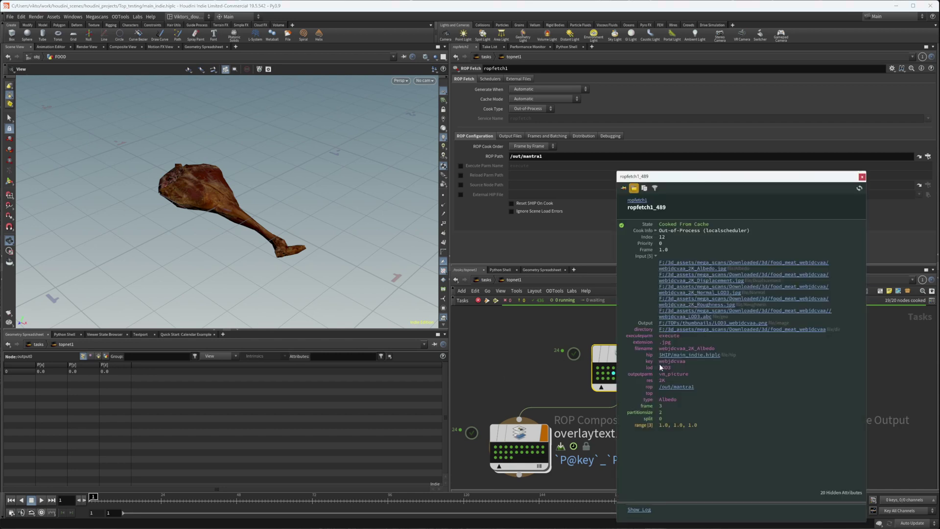
pyautogui.click(861, 177)
# Activate a first-row work item on ropfetch1 and compare the Output Picture paths of overlaytext2 and overlaytext1.
pyautogui.click(519, 443)
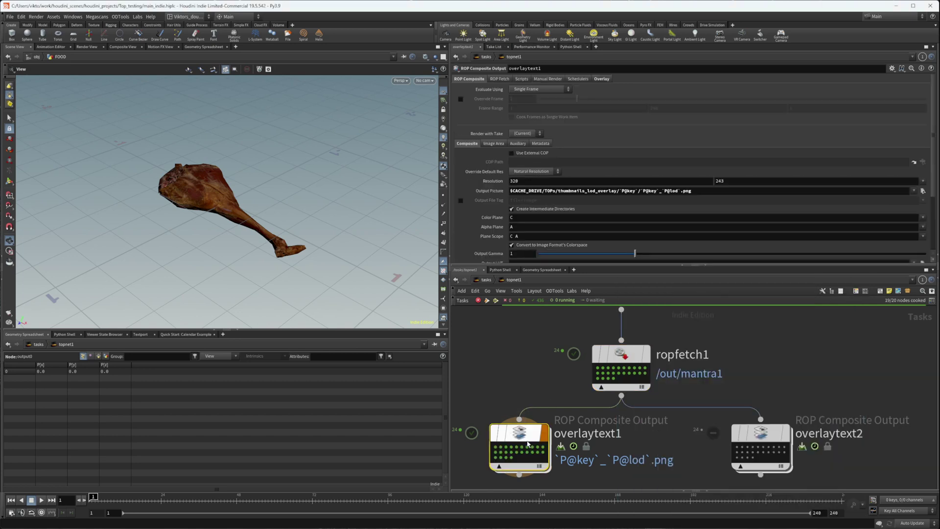
pyautogui.click(682, 354)
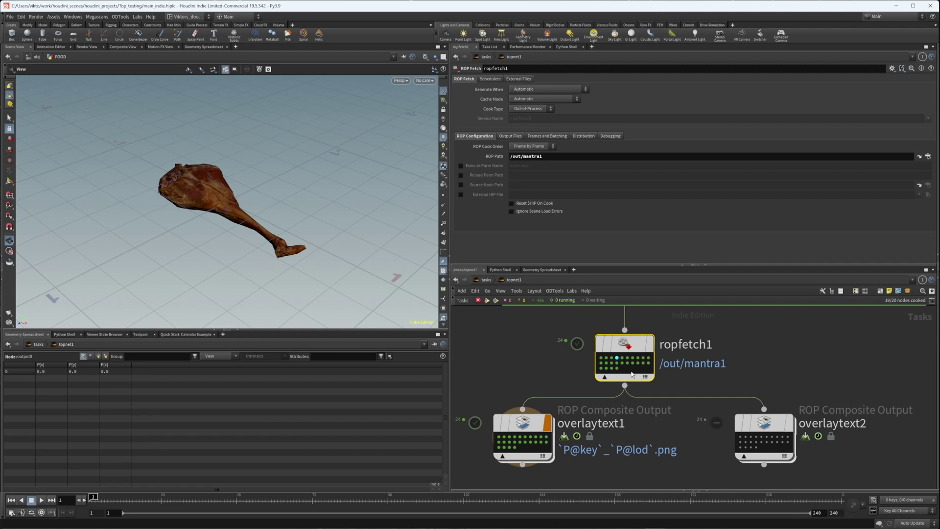
pyautogui.click(617, 358)
pyautogui.click(756, 443)
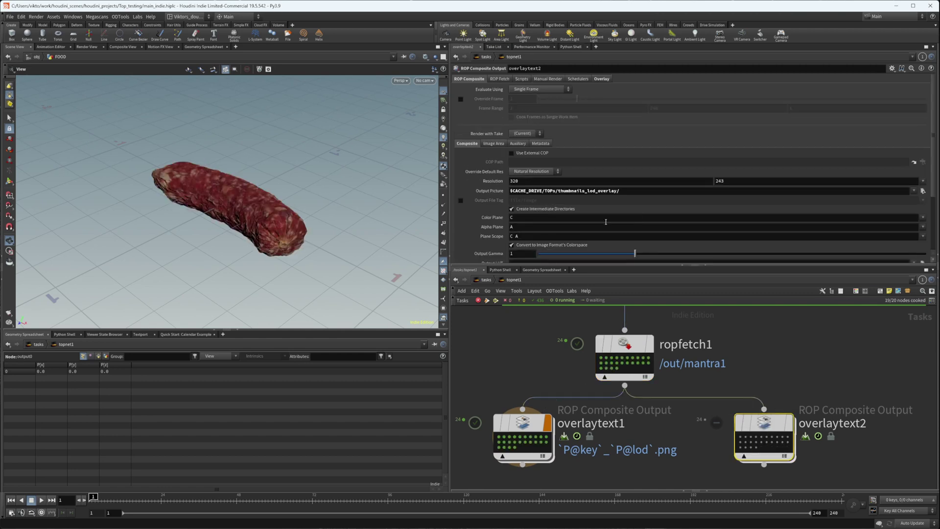
pyautogui.moveTo(771, 360); pyautogui.dragTo(791, 343, button='middle')
pyautogui.moveTo(610, 459); pyautogui.dragTo(547, 420)
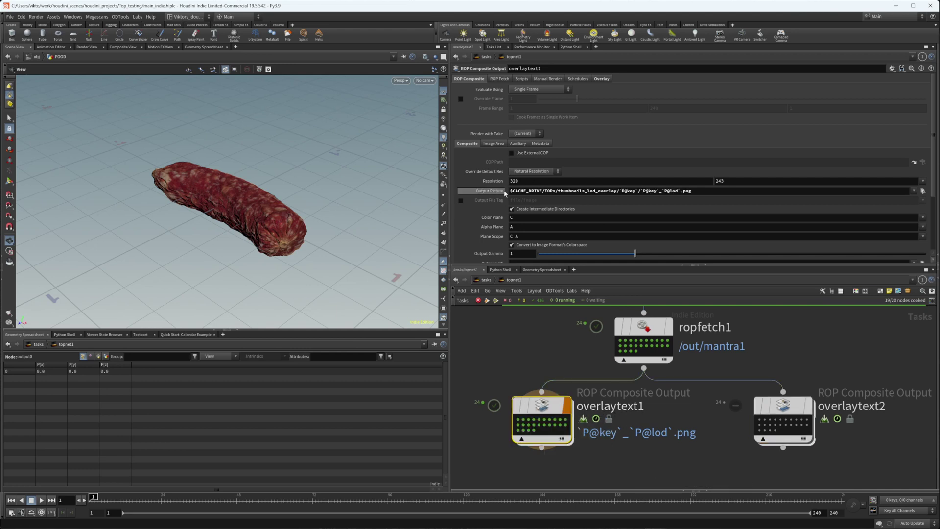
pyautogui.click(491, 192)
pyautogui.click(491, 194)
# Check the active ropfetch1 work item's key and lod attributes against the expressions in overlaytext1's Output Picture path.
pyautogui.click(634, 342)
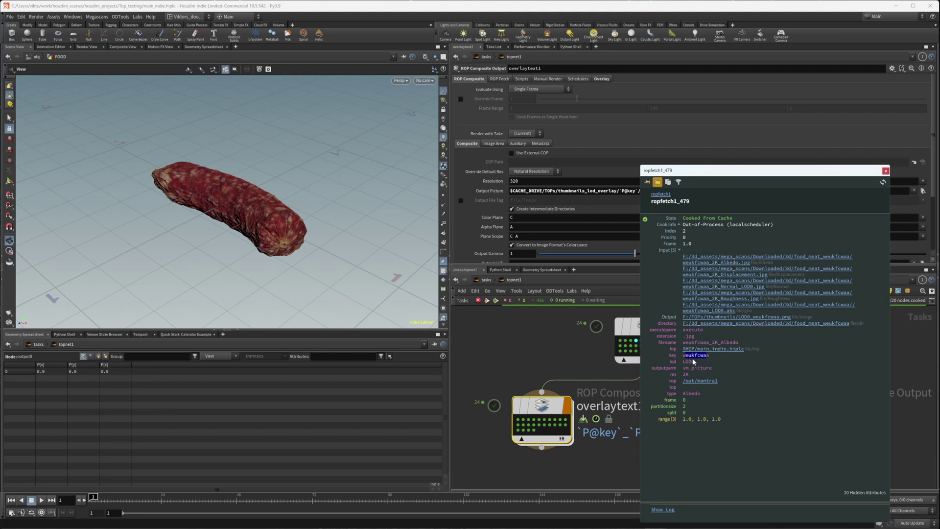
pyautogui.click(885, 170)
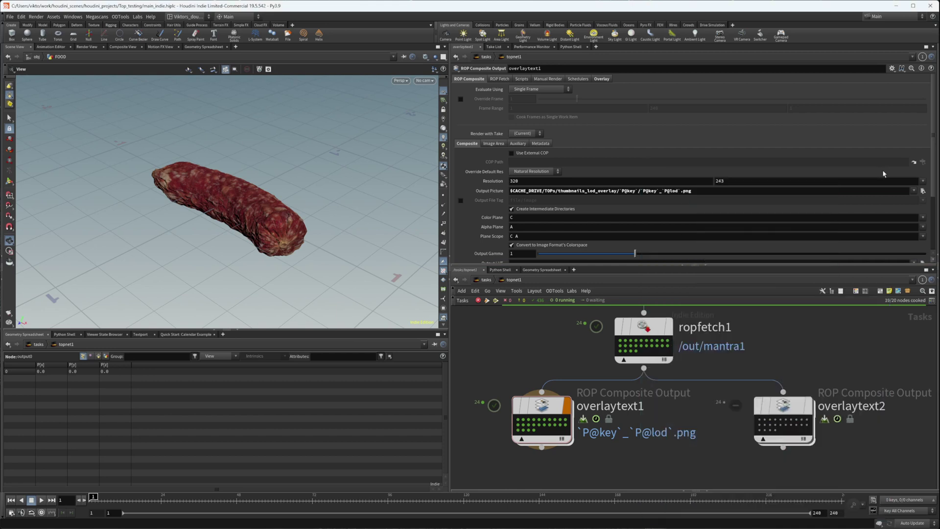
pyautogui.click(638, 190)
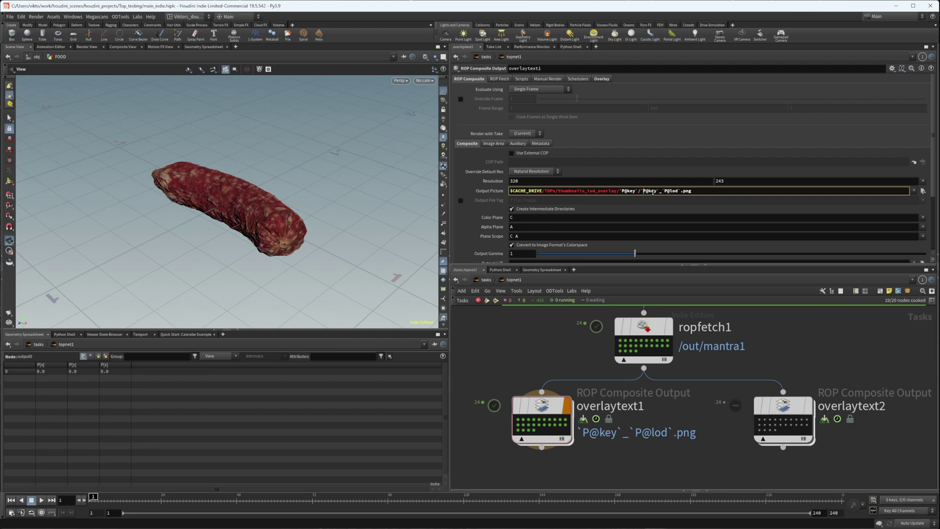
pyautogui.moveTo(681, 191); pyautogui.dragTo(664, 191)
pyautogui.click(671, 191)
pyautogui.click(528, 416)
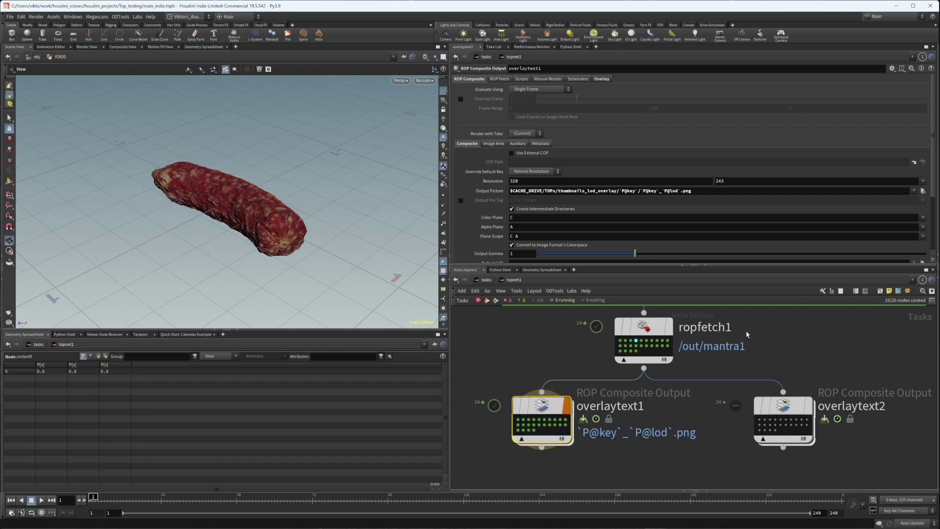
pyautogui.moveTo(796, 352); pyautogui.dragTo(788, 341, button='middle')
pyautogui.click(608, 436)
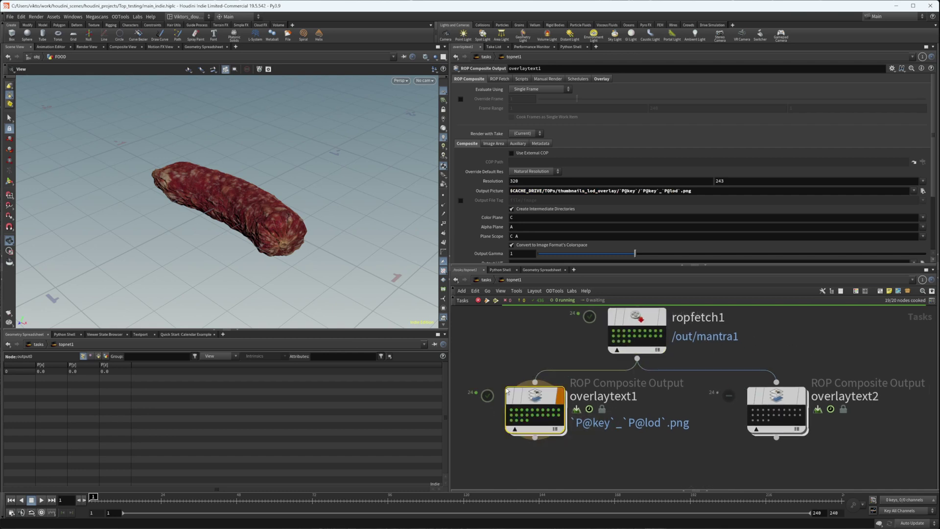
pyautogui.click(761, 398)
pyautogui.moveTo(834, 361); pyautogui.dragTo(784, 338, button='middle')
pyautogui.moveTo(779, 339); pyautogui.dragTo(741, 388)
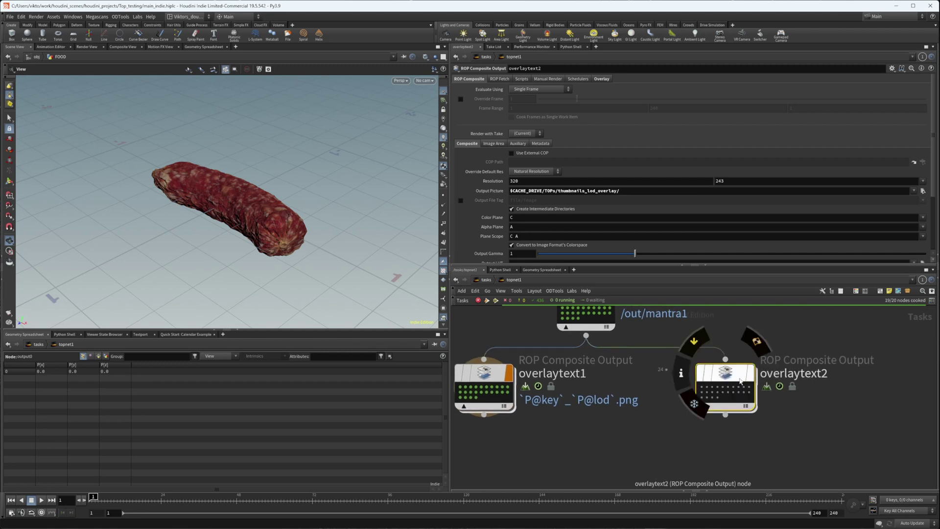
pyautogui.moveTo(661, 346); pyautogui.dragTo(666, 365, button='middle')
pyautogui.click(591, 326)
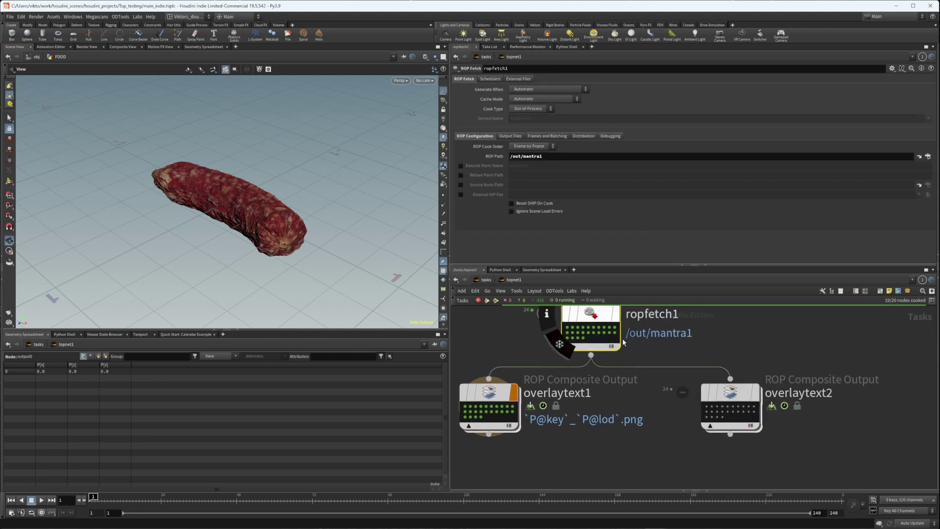
pyautogui.click(489, 399)
# Append the lod and key PDG attributes to overlaytext2's Output Picture path with the MASSE parameter utility.
pyautogui.click(750, 423)
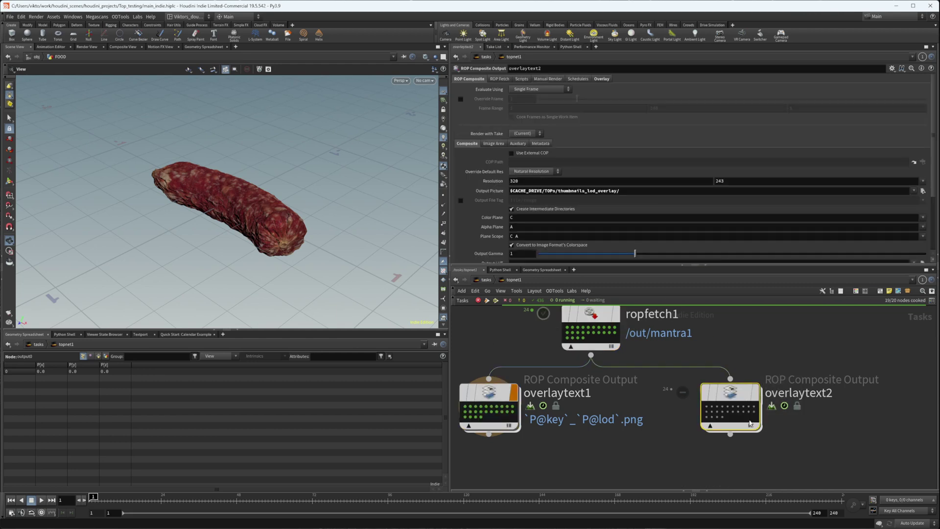
pyautogui.moveTo(739, 343); pyautogui.dragTo(697, 339, button='middle')
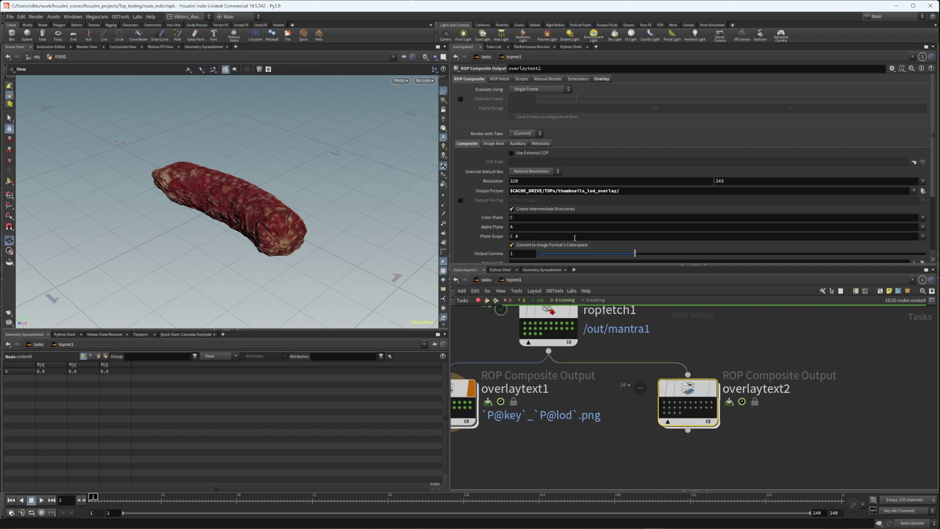
pyautogui.rightClick(631, 191)
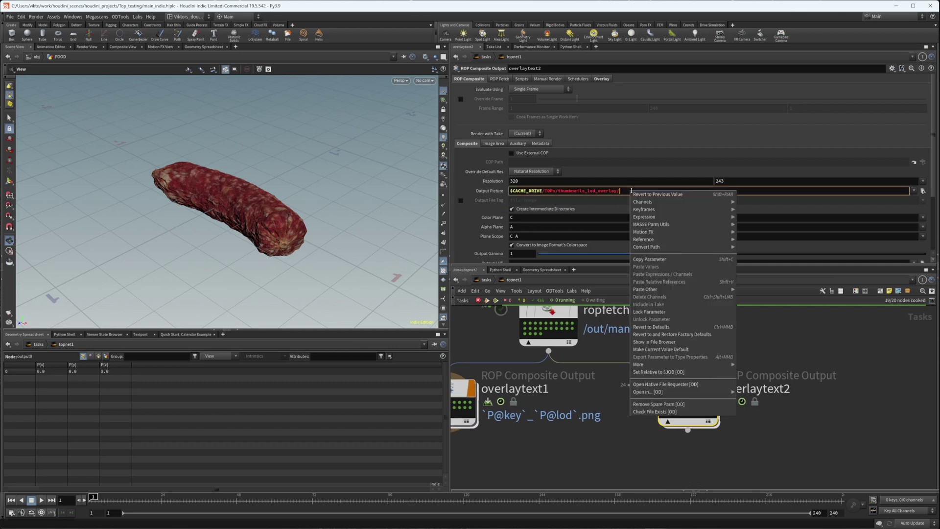
pyautogui.moveTo(665, 225)
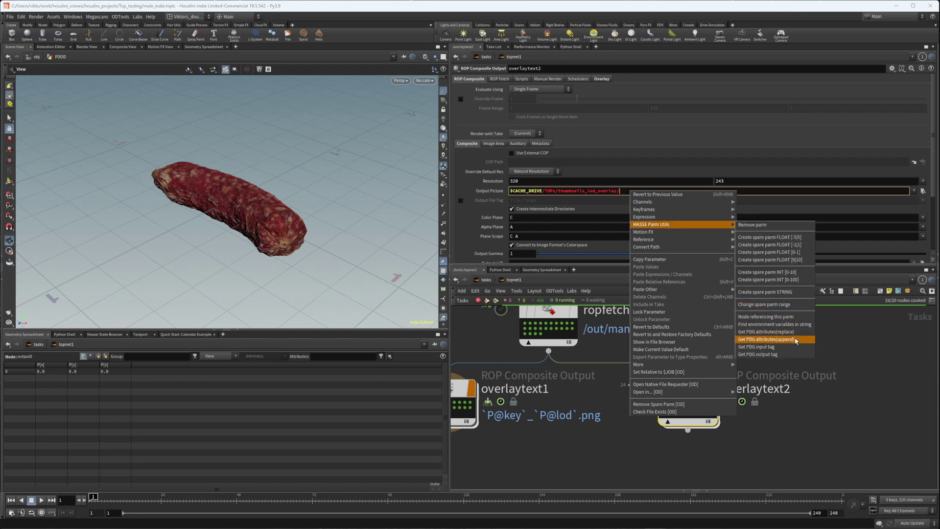
pyautogui.click(773, 336)
pyautogui.scroll(4, 791, 341)
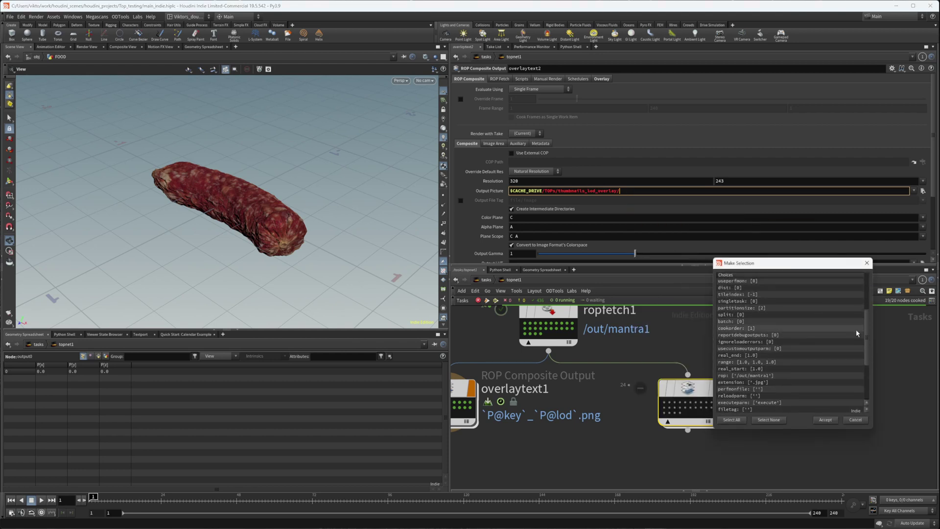
pyautogui.moveTo(868, 332); pyautogui.dragTo(866, 368)
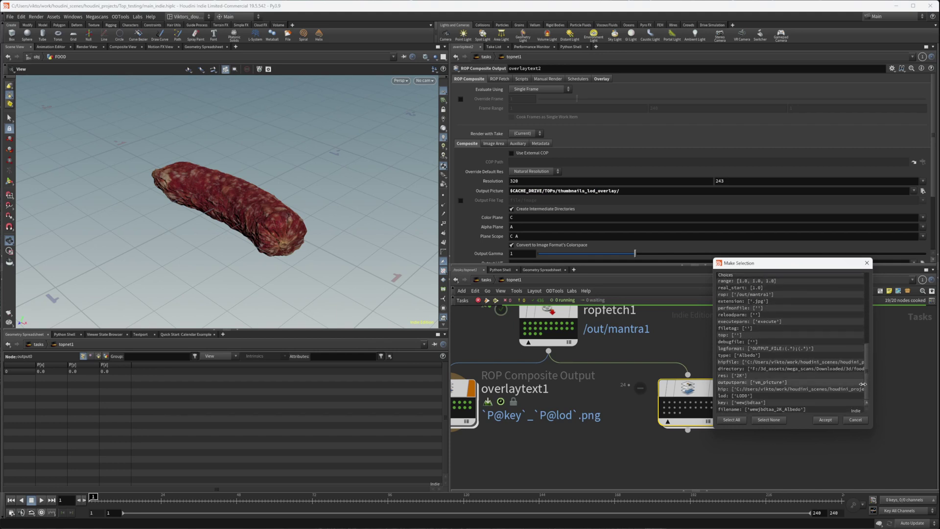
pyautogui.click(820, 405)
pyautogui.click(787, 403)
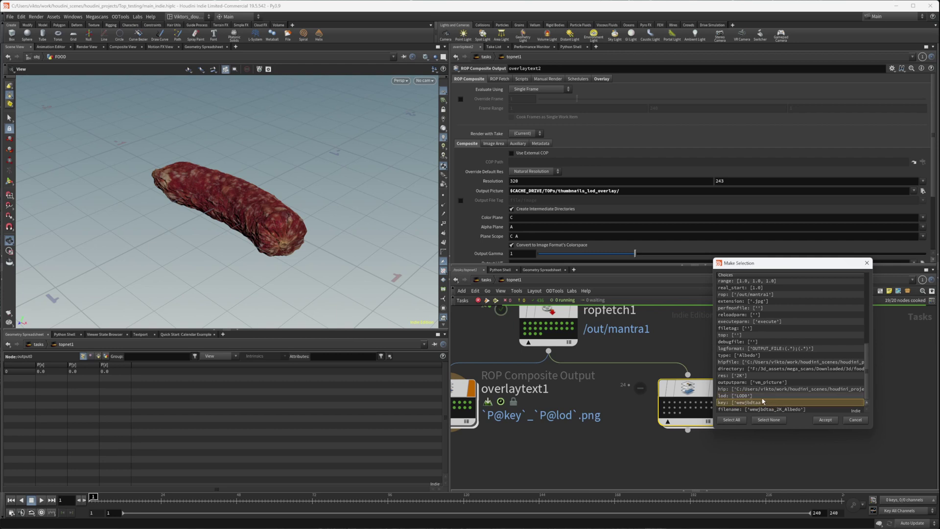
pyautogui.keyDown('ctrl'); pyautogui.click(776, 396); pyautogui.keyUp('ctrl')
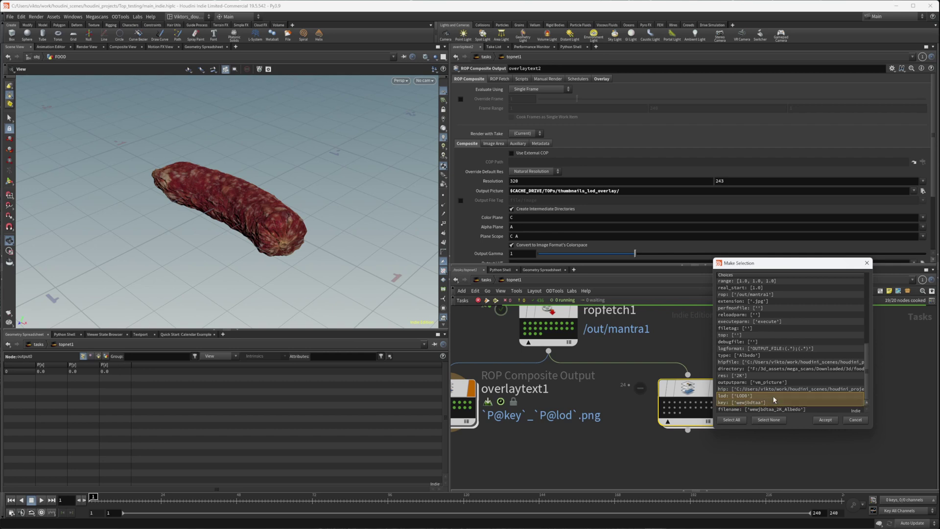
pyautogui.click(825, 421)
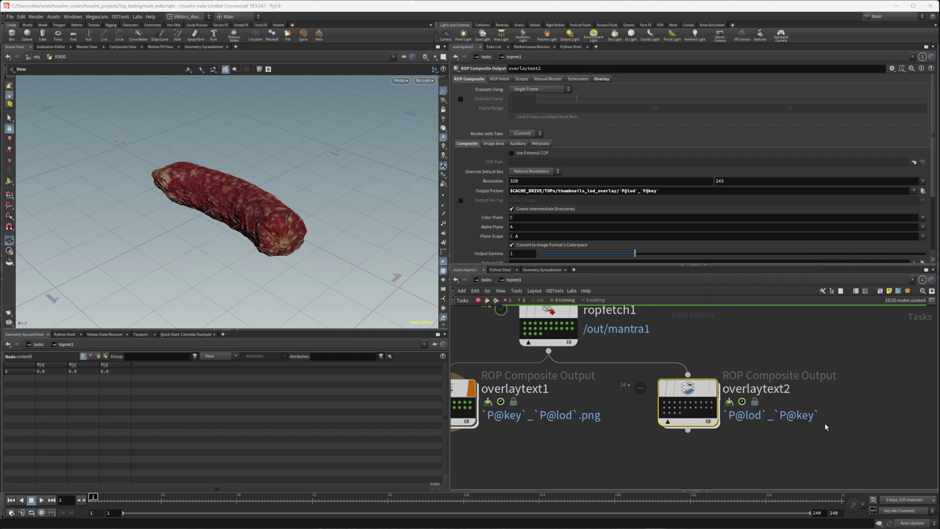
# Insert a `P@key`/ subfolder after thumbnails_lod_overlay/ in overlaytext2's Output Picture path.
pyautogui.click(669, 192)
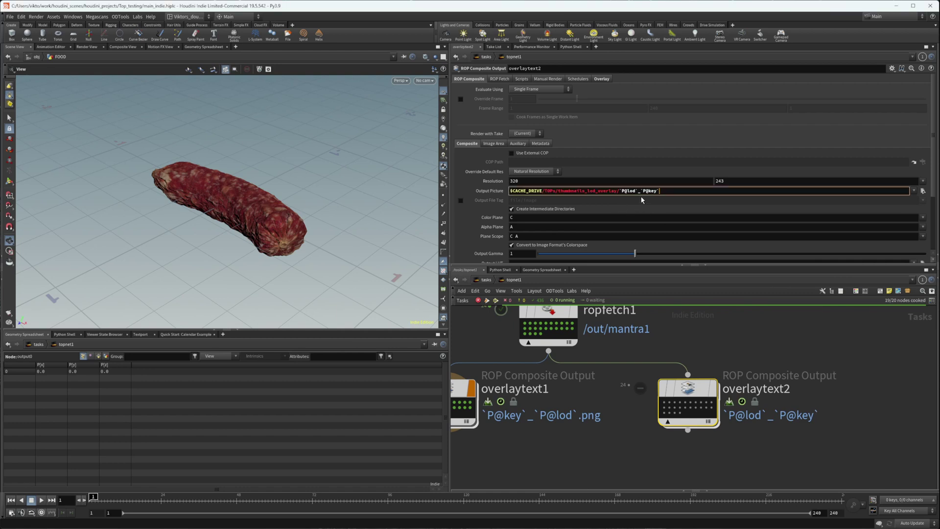
pyautogui.moveTo(662, 190); pyautogui.dragTo(640, 192)
pyautogui.hotkey('ctrl', 'c')
pyautogui.click(622, 191)
pyautogui.hotkey('ctrl', 'v')
pyautogui.write('/')
# Reorder the file name in overlaytext2's Output Picture path to `P@key`_`P@lod` and add the .png extension.
pyautogui.press('Right')
pyautogui.press('Right')
pyautogui.press('Right')
pyautogui.press('Right')
pyautogui.press('Right')
pyautogui.press('Right')
pyautogui.press('Left')
pyautogui.press('Right')
pyautogui.press('Right')
pyautogui.hotkey('shift', 'Left')
pyautogui.hotkey('shift', 'Left')
pyautogui.hotkey('shift', 'Left')
pyautogui.press('BackSpace')
pyautogui.press('Delete')
pyautogui.press('End')
pyautogui.write('_`P@lod`.png')
pyautogui.press('Return')
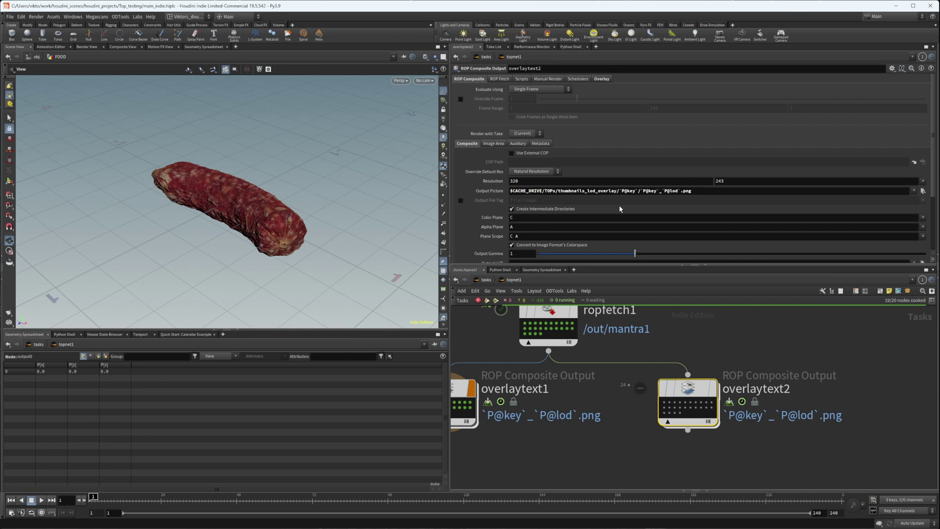
# Show the evaluated value of overlaytext2's Output Picture path.
pyautogui.press('h')
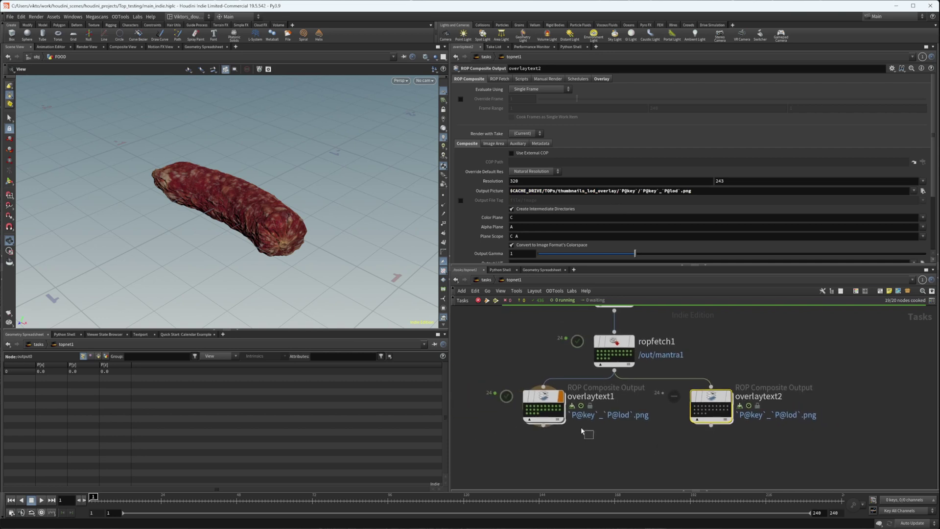
pyautogui.click(504, 190)
pyautogui.scroll(2, 744, 408)
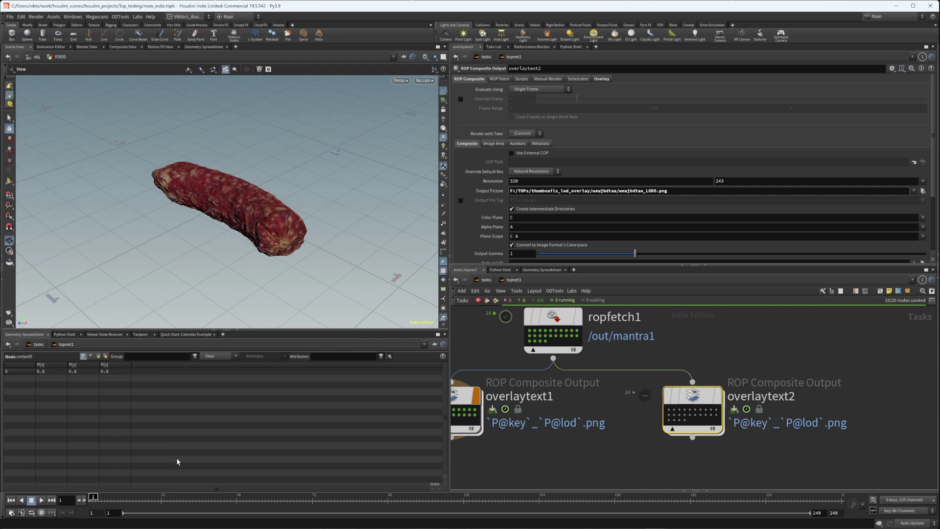
# Switch to File Explorer and compare the subfolders of thumbnails_lod_overlay with the evaluated output path.
pyautogui.moveTo(152, 521)
pyautogui.click(155, 491)
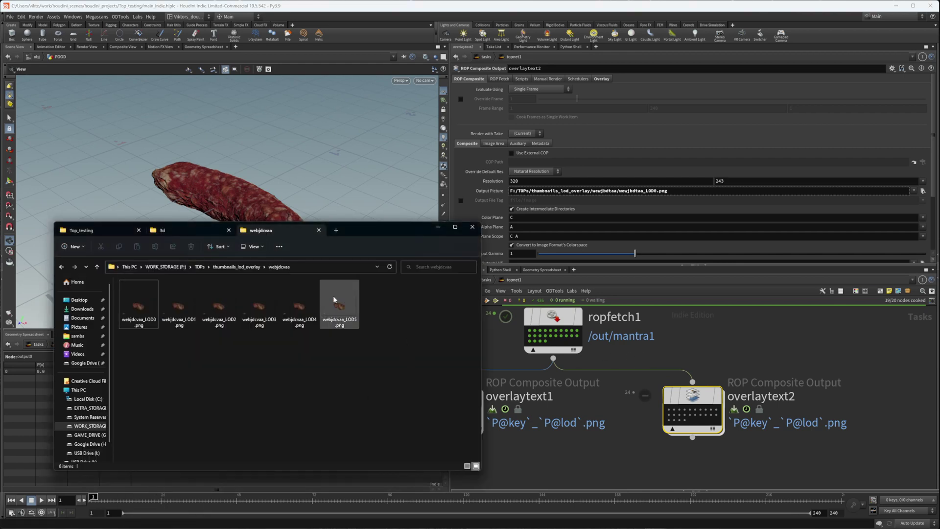
pyautogui.click(244, 268)
pyautogui.moveTo(349, 229); pyautogui.dragTo(430, 223)
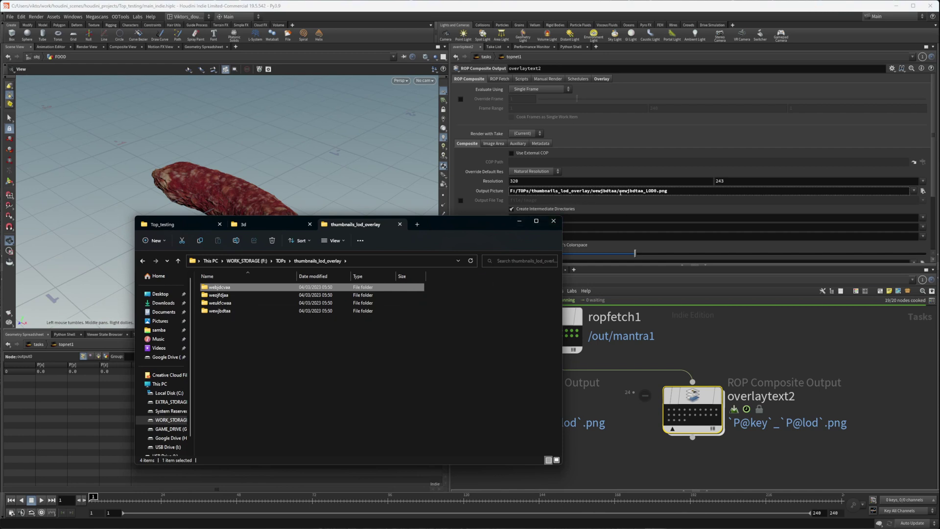
pyautogui.click(234, 296)
pyautogui.click(228, 303)
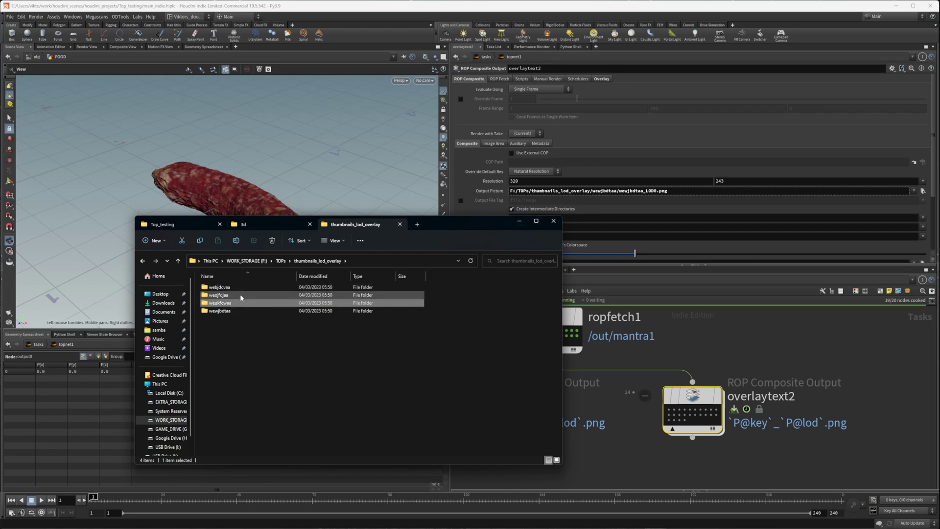
# Open webjdcvaa_LOD0.png from the webjdcvaa folder and move the image viewer clear of the screen's edge.
pyautogui.doubleClick(240, 287)
pyautogui.click(229, 308)
pyautogui.doubleClick(229, 307)
pyautogui.moveTo(483, 6); pyautogui.dragTo(474, 80)
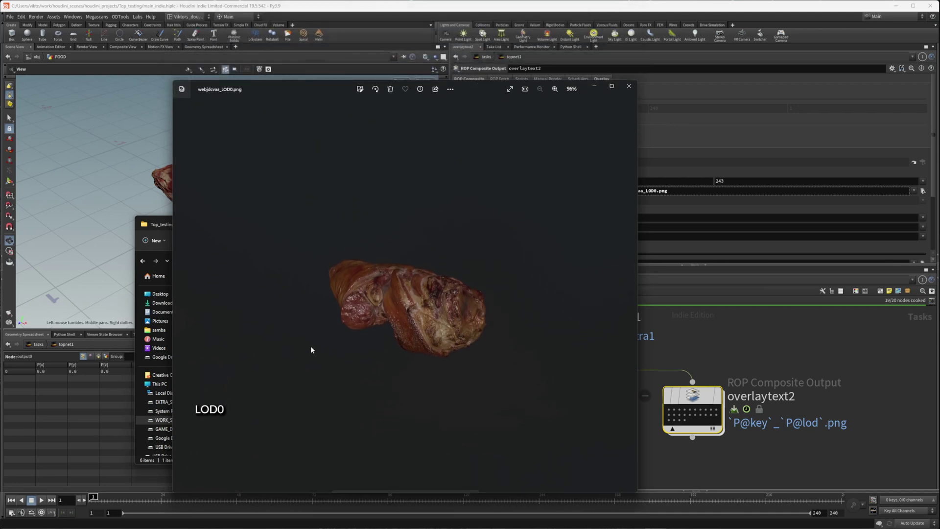
# Flip back and forth through the webjdcvaa thumbnails to compare the LOD label overlaid on each image.
pyautogui.press('Right')
pyautogui.press('Right')
pyautogui.press('Right')
pyautogui.press('Right')
pyautogui.press('Right')
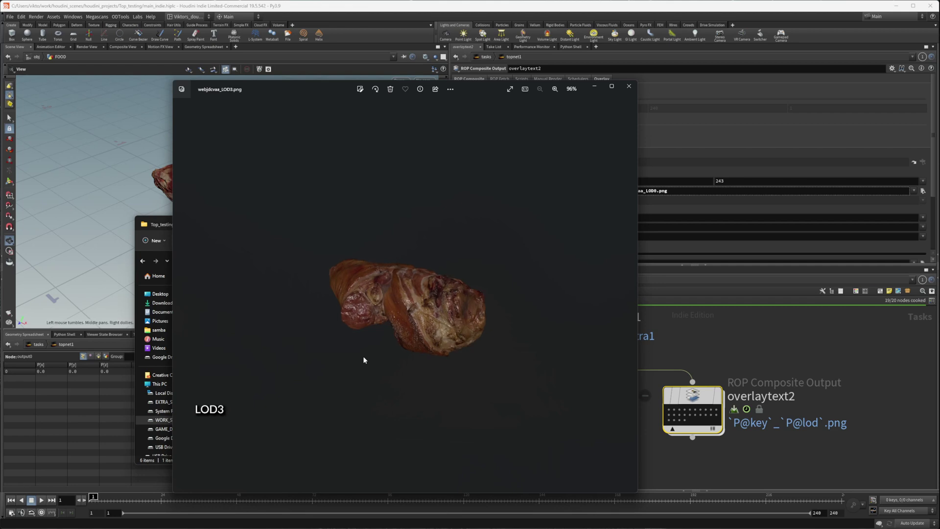
pyautogui.press('Left')
pyautogui.press('Left')
pyautogui.press('Left')
pyautogui.press('Left')
pyautogui.press('Right')
pyautogui.press('Right')
pyautogui.press('Right')
pyautogui.press('Left')
pyautogui.press('Left')
pyautogui.press('Left')
pyautogui.press('Left')
pyautogui.press('Right')
pyautogui.press('Right')
pyautogui.press('Right')
pyautogui.press('Right')
pyautogui.press('Left')
pyautogui.press('Left')
pyautogui.press('Left')
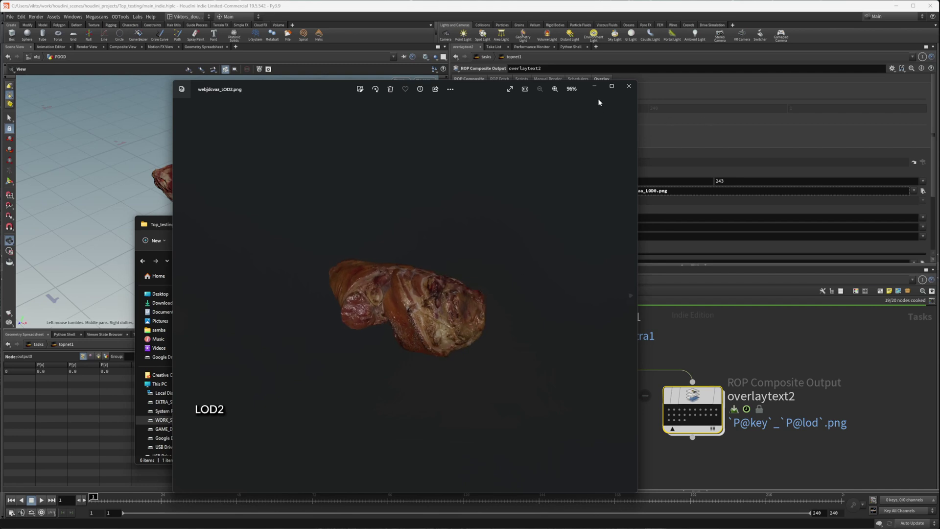
# Close the image viewer, return to the thumbnails_lod_overlay folder and minimize File Explorer.
pyautogui.click(628, 86)
pyautogui.click(317, 261)
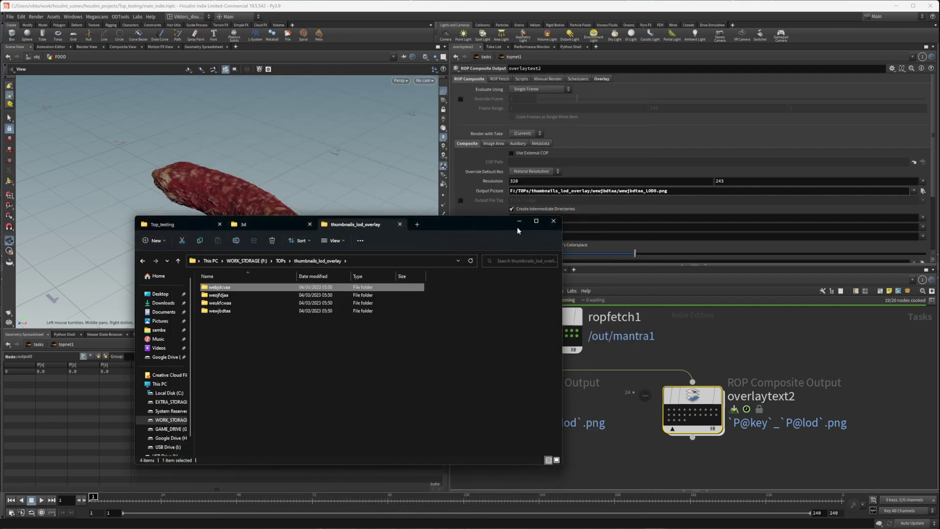
pyautogui.click(519, 221)
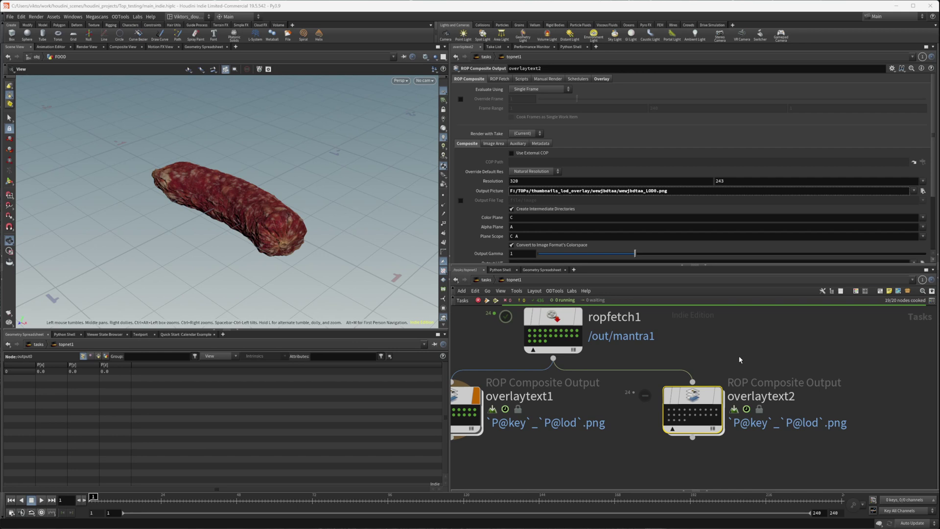
# Activate several ropfetch1 work items, including the first one, to compare their models, and end with none active.
pyautogui.scroll(-2, 749, 362)
pyautogui.scroll(-3, 759, 344)
pyautogui.moveTo(748, 340); pyautogui.dragTo(723, 395, button='middle')
pyautogui.scroll(3, 721, 394)
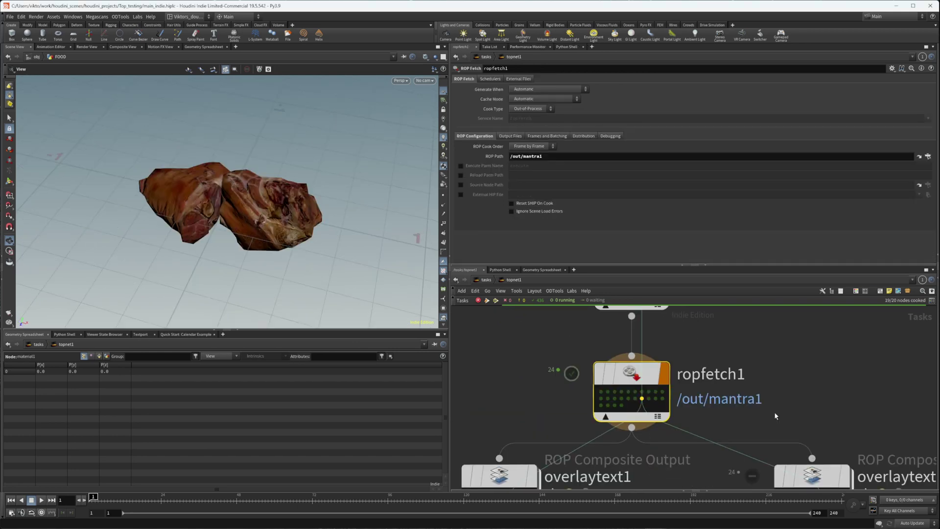
pyautogui.moveTo(775, 413); pyautogui.dragTo(783, 417, button='middle')
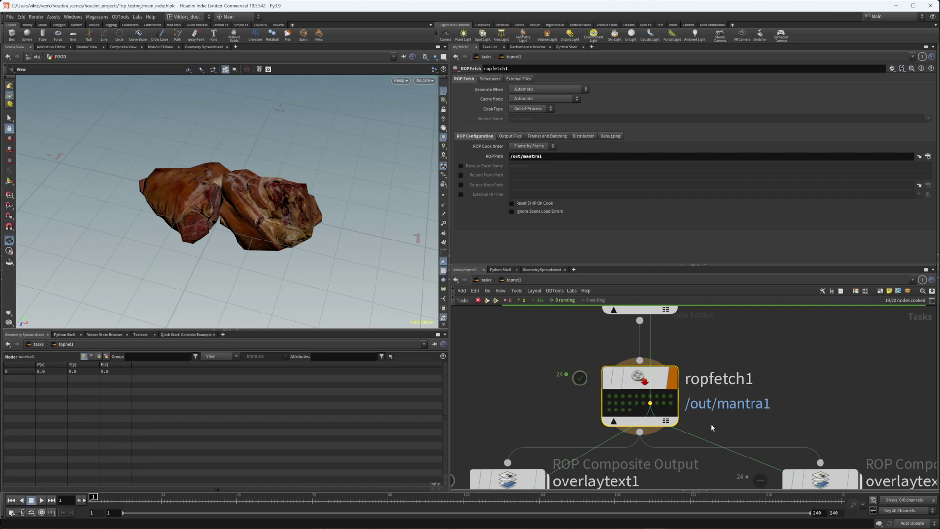
pyautogui.moveTo(722, 422)
pyautogui.mouseDown(button='middle')
pyautogui.moveTo(724, 333)
pyautogui.moveTo(720, 419)
pyautogui.mouseUp(button='middle')
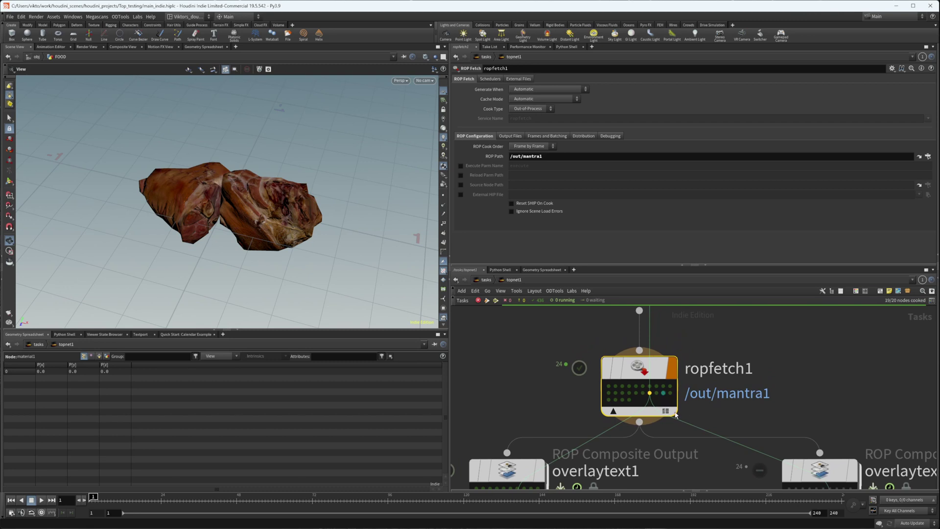
pyautogui.click(636, 393)
pyautogui.click(642, 392)
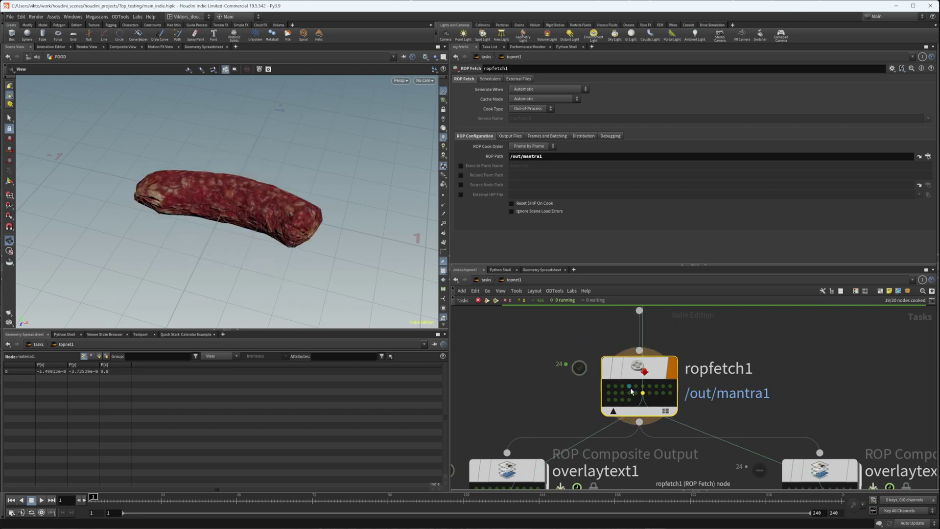
pyautogui.click(612, 392)
pyautogui.click(609, 386)
pyautogui.moveTo(729, 418); pyautogui.dragTo(730, 426, button='middle')
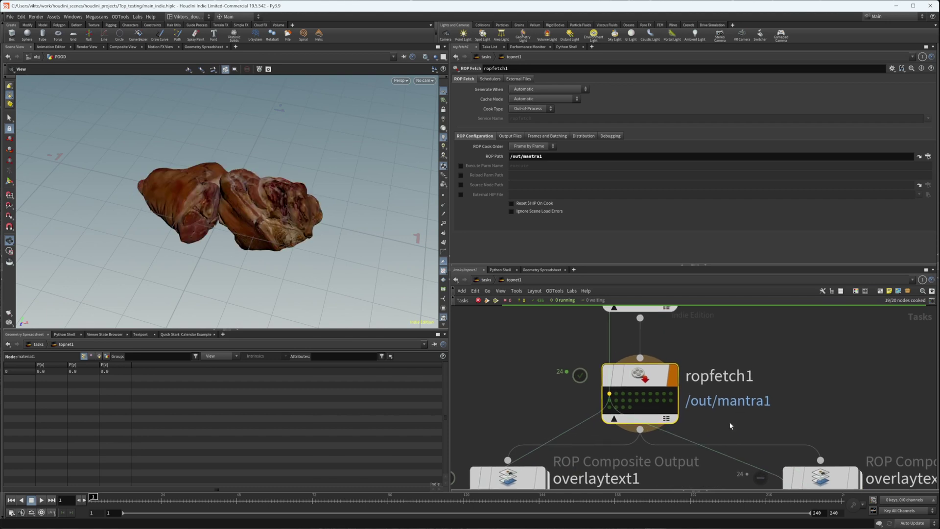
pyautogui.click(727, 428)
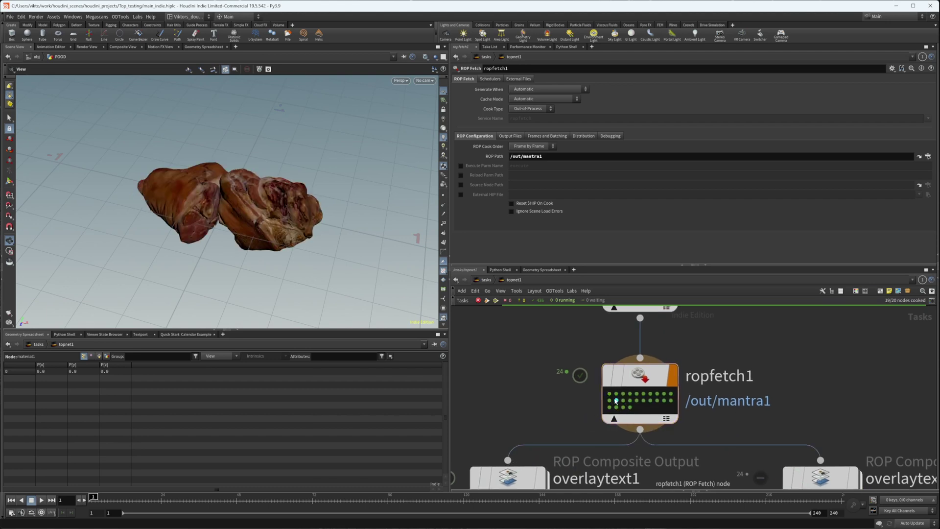
# Open the first ropfetch1 work item's info, examine its input and output files, and move the window aside.
pyautogui.click(666, 411)
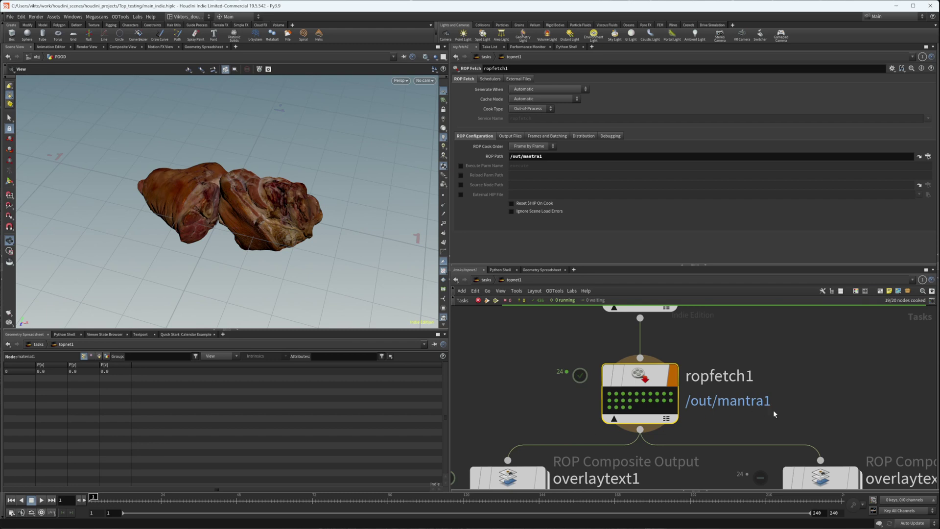
pyautogui.click(609, 395)
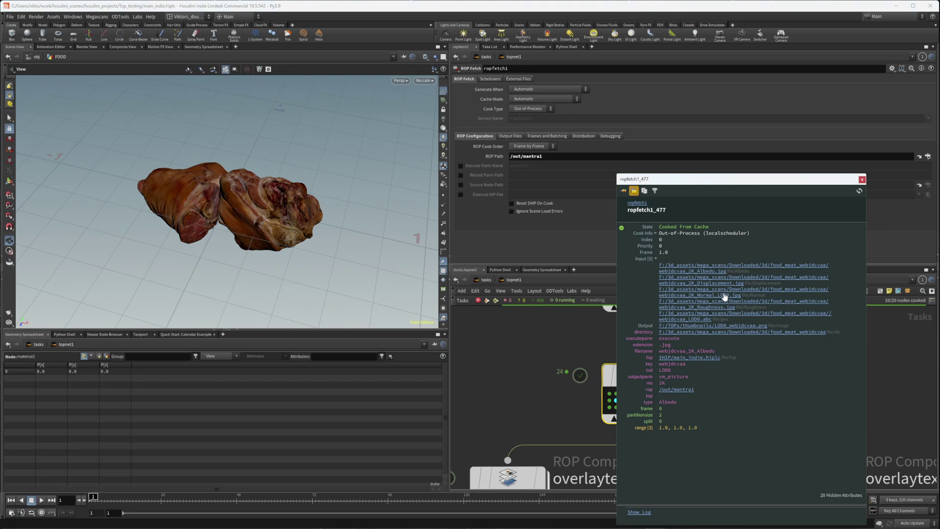
pyautogui.click(655, 258)
pyautogui.click(655, 258)
pyautogui.moveTo(687, 202); pyautogui.dragTo(790, 205)
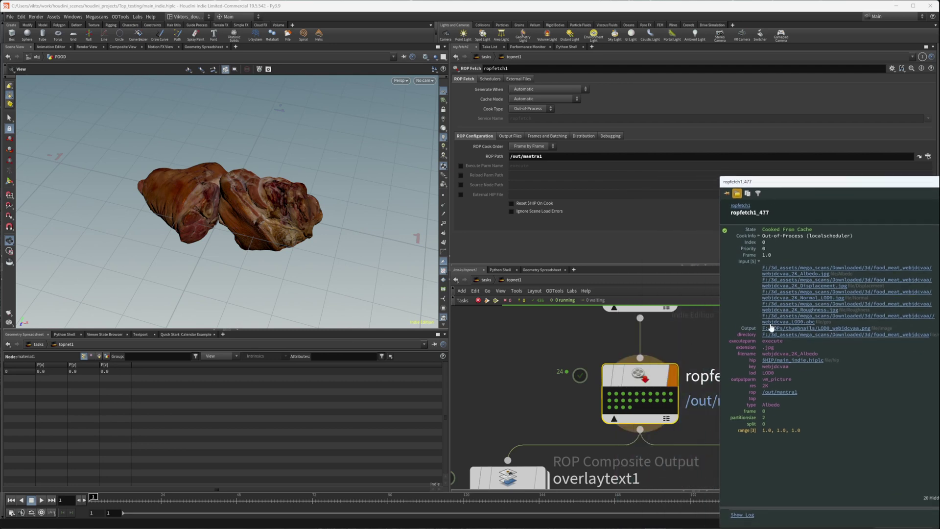
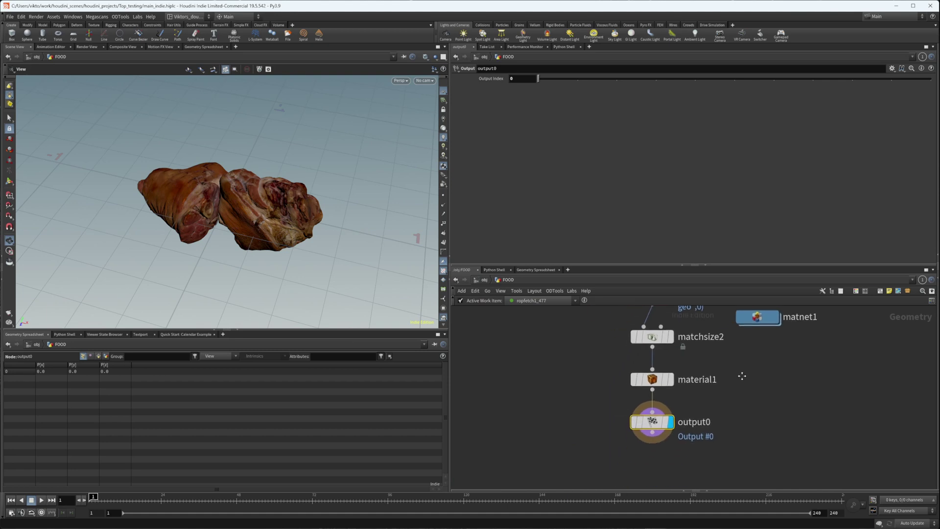
# Open matnet1 and examine the PDG input expressions in principledshader1's texture paths.
pyautogui.click(654, 442)
pyautogui.scroll(-3, 724, 385)
pyautogui.moveTo(725, 386); pyautogui.dragTo(675, 405, button='middle')
pyautogui.doubleClick(709, 339)
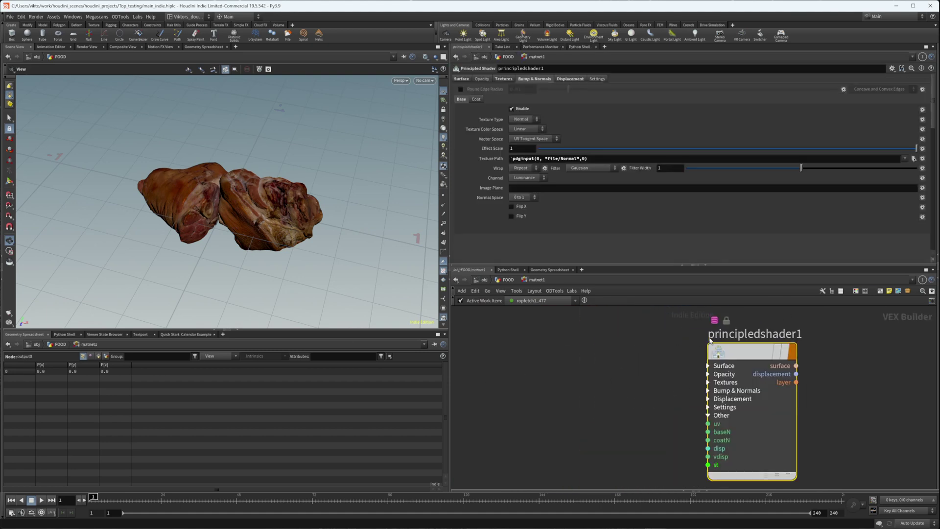
pyautogui.click(502, 79)
pyautogui.click(585, 111)
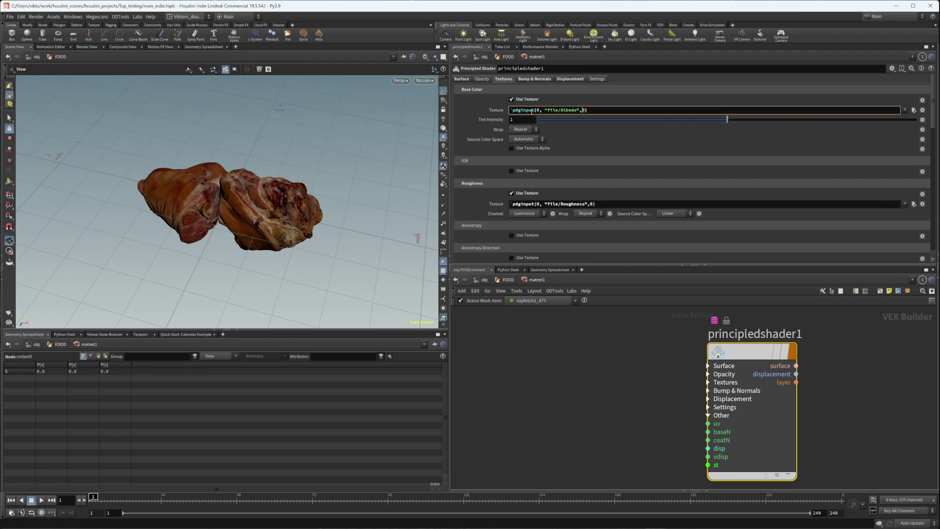
# Add a new Principled Shader node beside principledshader1 in matnet1.
pyautogui.press('Tab')
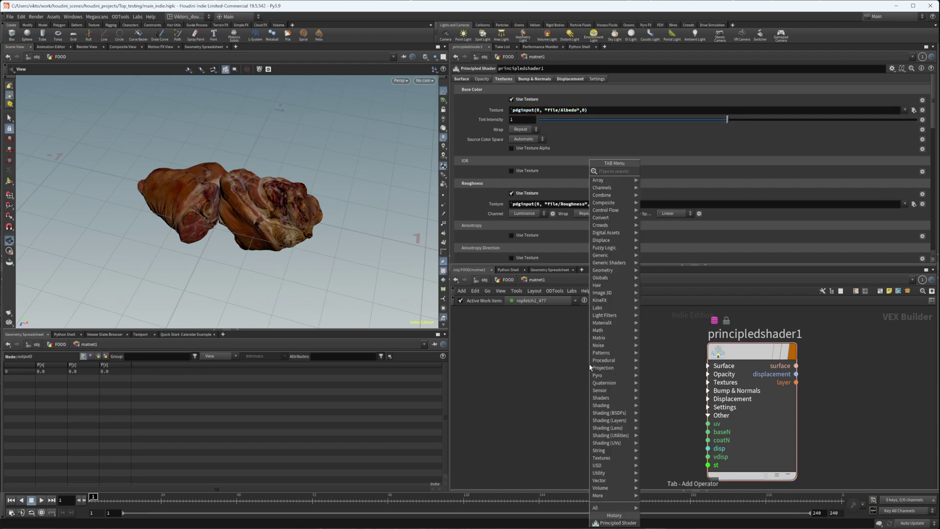
pyautogui.write('pri')
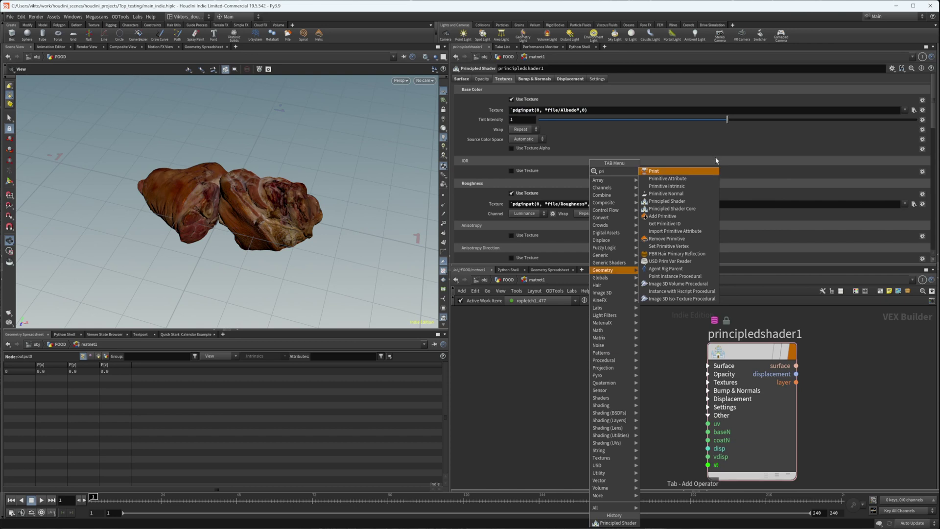
pyautogui.click(707, 205)
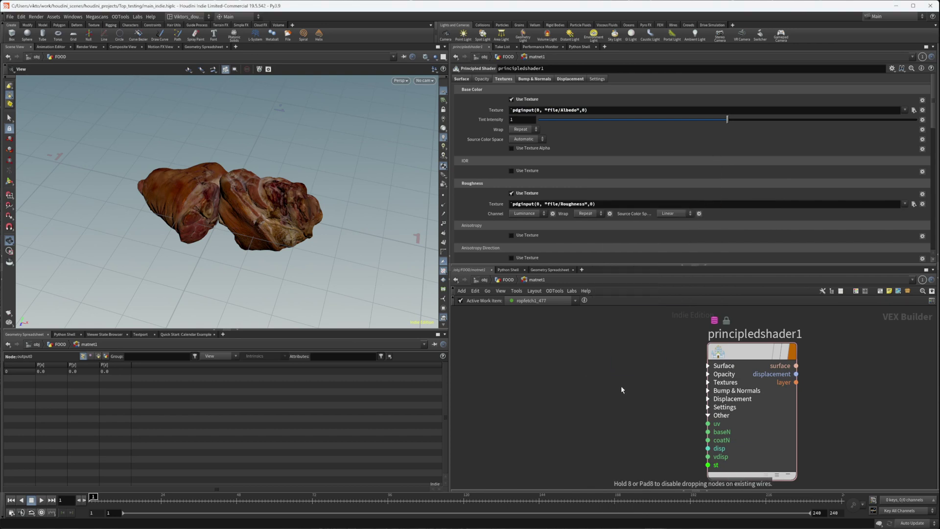
pyautogui.click(619, 388)
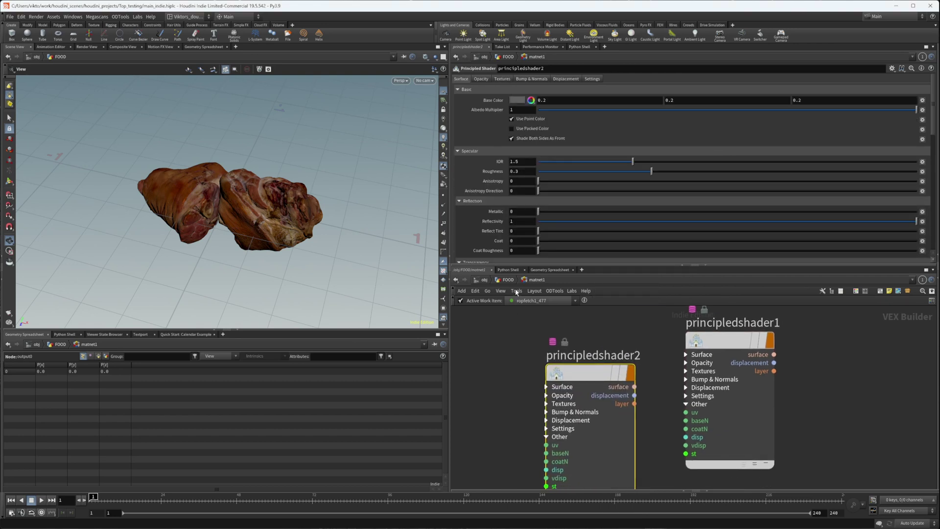
# Assign principledshader2 as material1's material by pasting its copied node path, and look at the model.
pyautogui.hotkey('ctrl', 'c')
pyautogui.moveTo(571, 348)
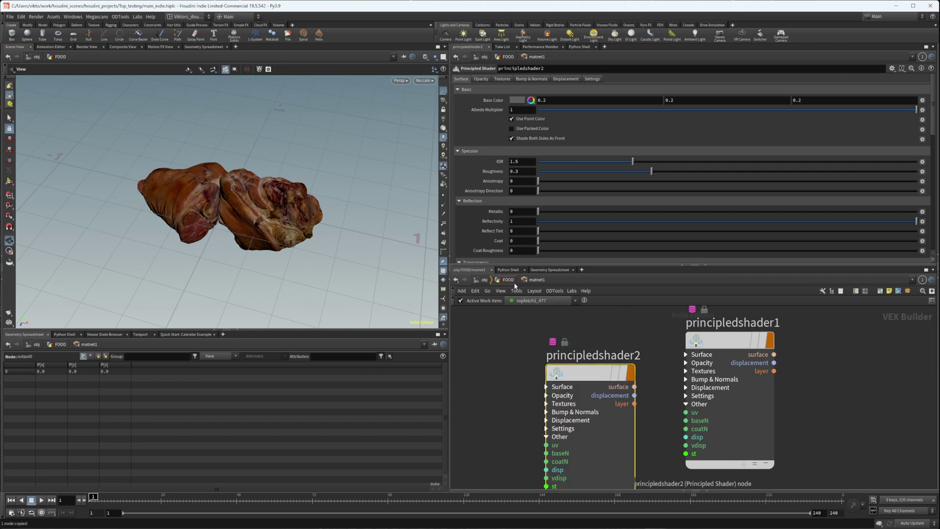
pyautogui.press('u')
pyautogui.click(602, 402)
pyautogui.hotkey('ctrl', 'v')
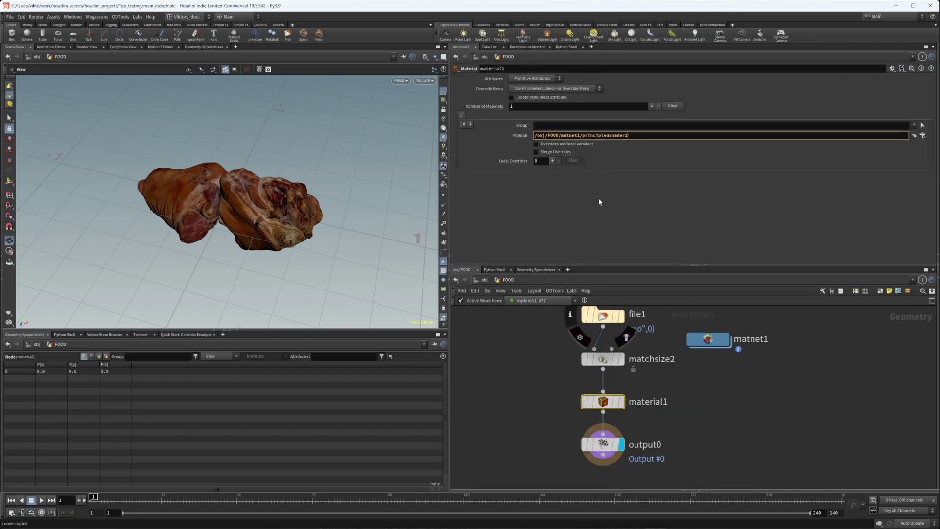
pyautogui.press('g')
pyautogui.moveTo(229, 217); pyautogui.dragTo(330, 225)
pyautogui.press('g')
# Go back into matnet1 and space the two principled shader nodes apart.
pyautogui.doubleClick(710, 341)
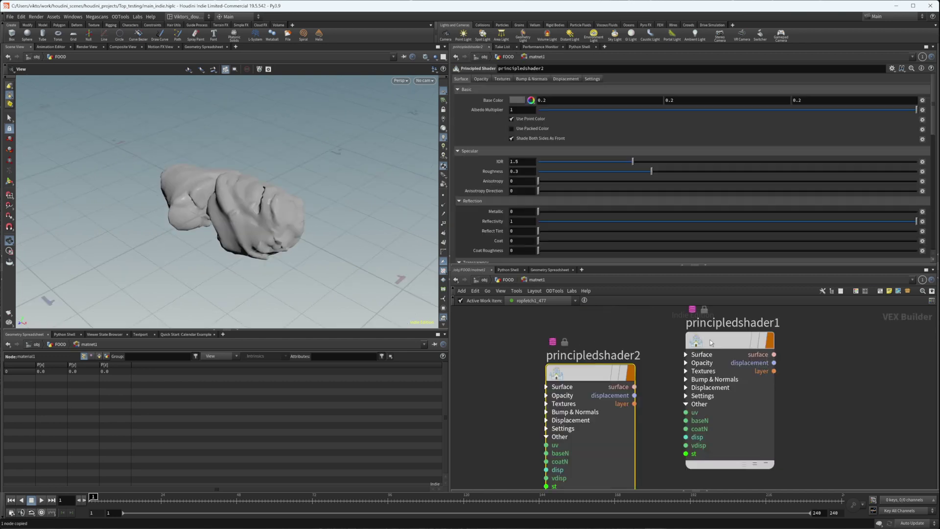
pyautogui.scroll(-2, 665, 373)
pyautogui.click(694, 348)
pyautogui.moveTo(694, 347); pyautogui.dragTo(750, 361)
pyautogui.moveTo(664, 340); pyautogui.dragTo(605, 390)
pyautogui.scroll(2, 698, 364)
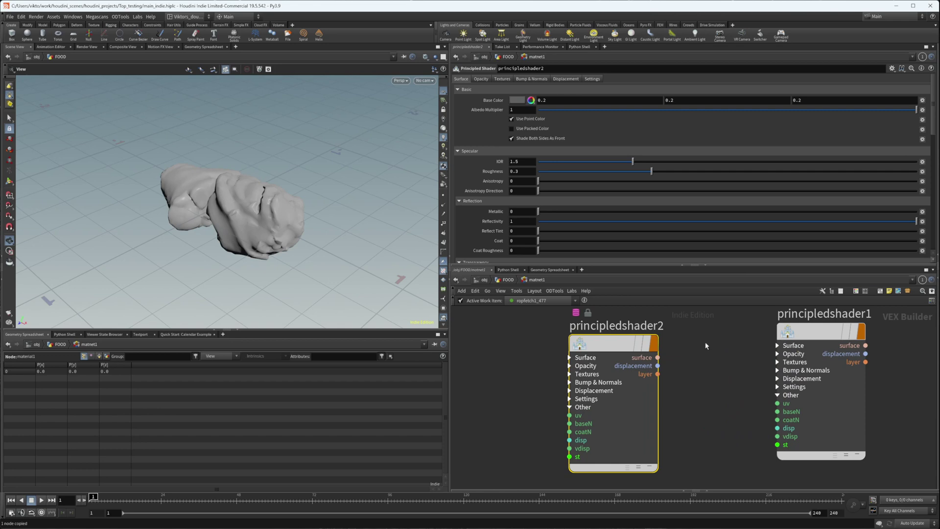
# Set principledshader2's base color to white (FFFFFF).
pyautogui.click(517, 100)
pyautogui.click(618, 86)
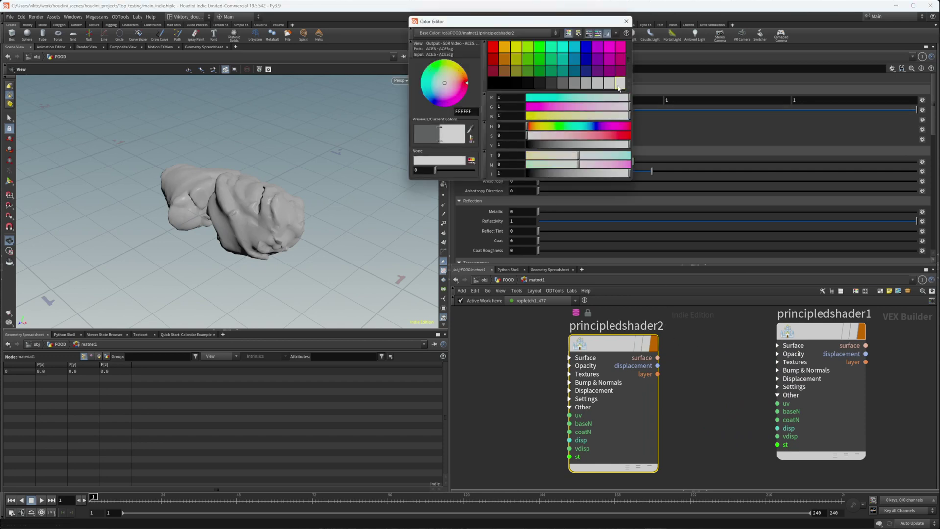
pyautogui.click(626, 21)
# Enable principledshader2's base color texture and fill its path with the file/Albedo tag using Get PDG input tag.
pyautogui.click(503, 79)
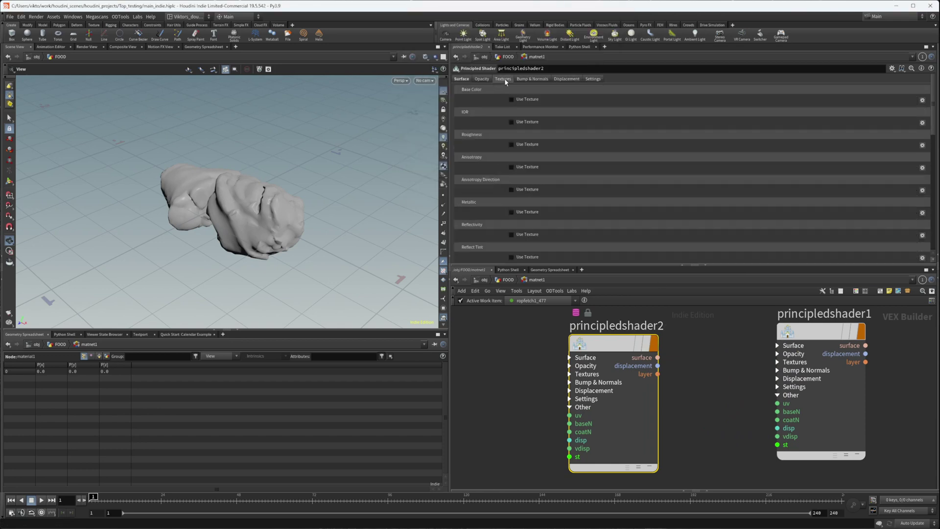
pyautogui.click(512, 99)
pyautogui.click(556, 109)
pyautogui.rightClick(555, 108)
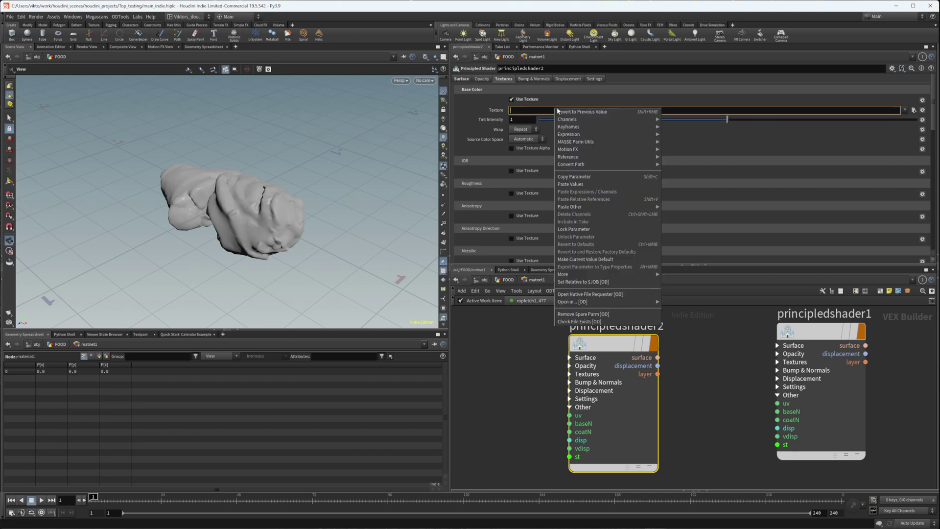
pyautogui.moveTo(596, 145)
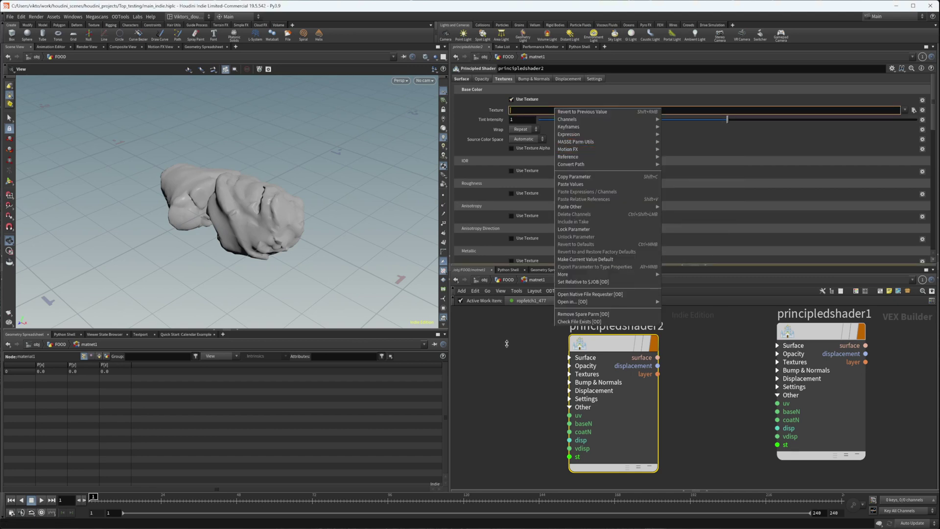
pyautogui.click(504, 328)
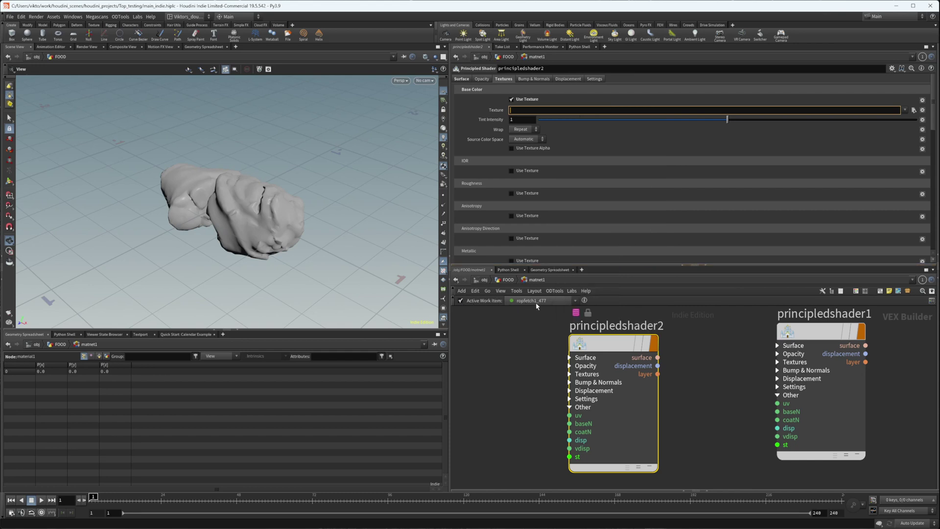
pyautogui.rightClick(566, 142)
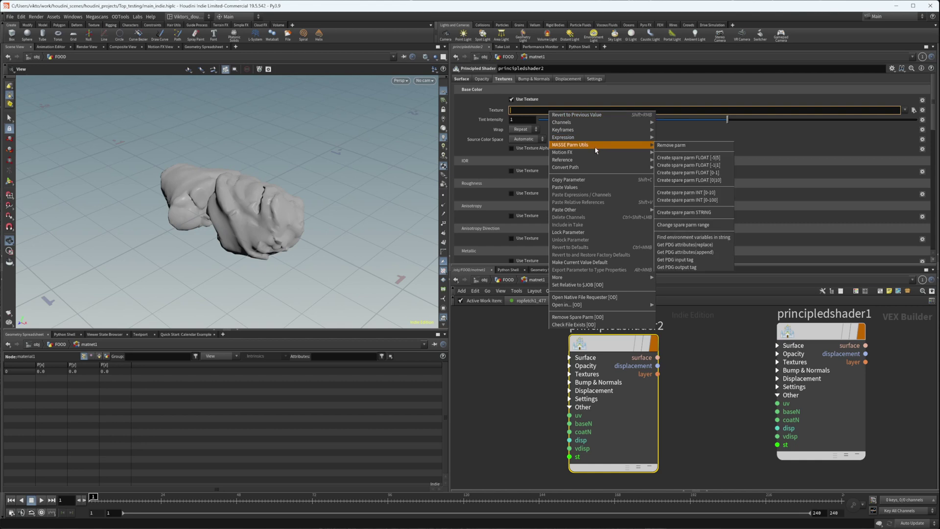
pyautogui.click(700, 260)
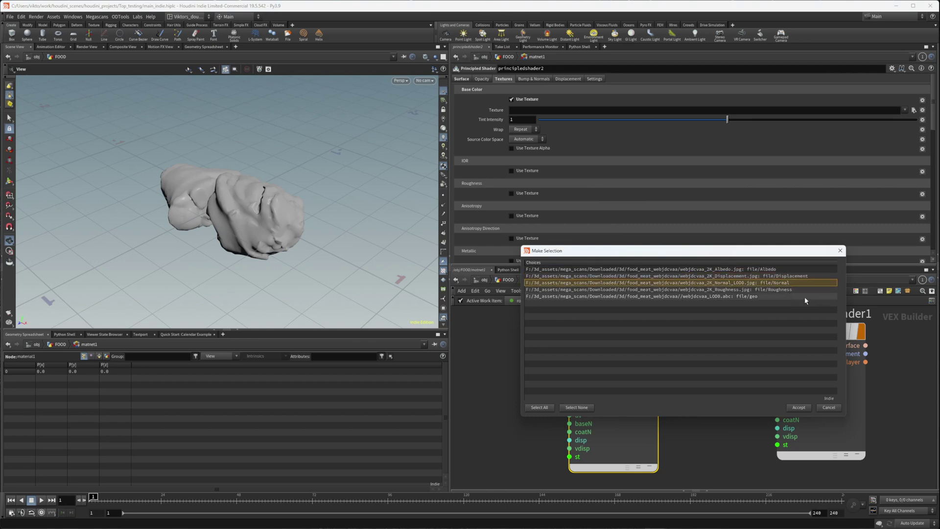
pyautogui.click(723, 297)
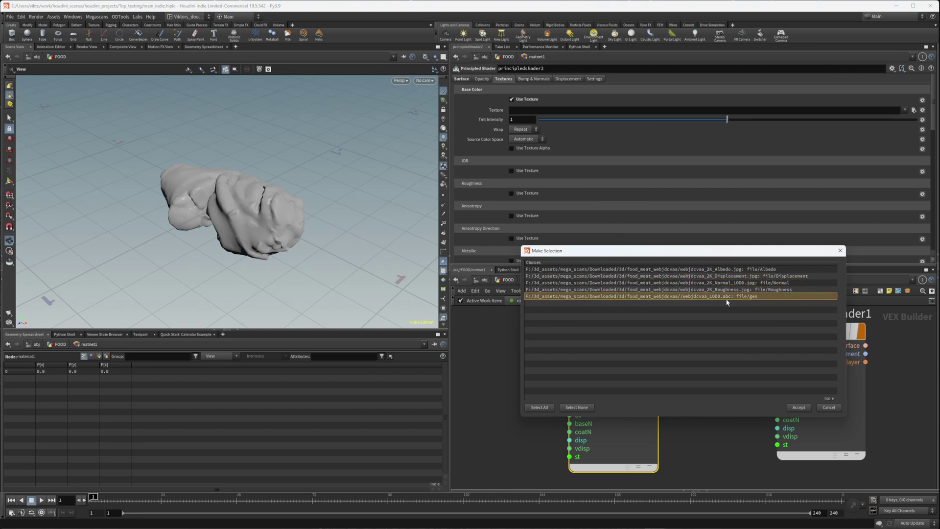
pyautogui.click(789, 269)
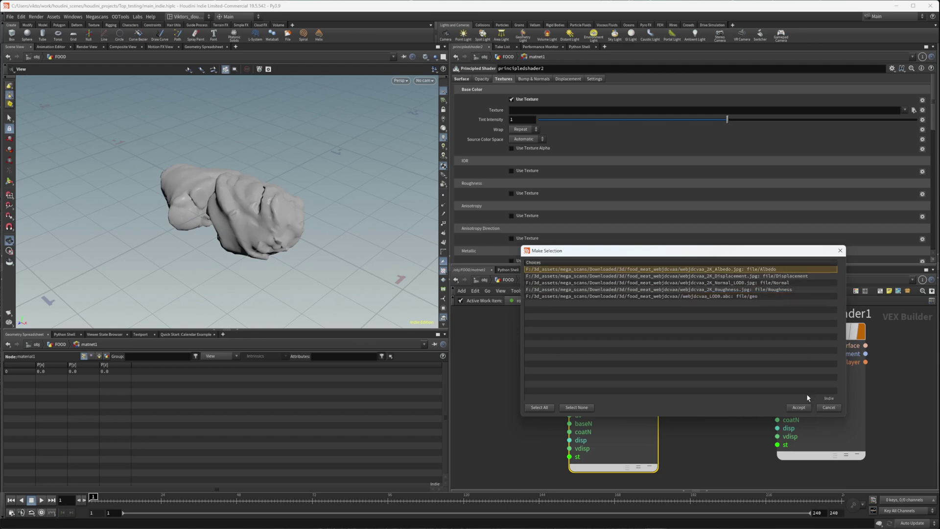
pyautogui.click(799, 407)
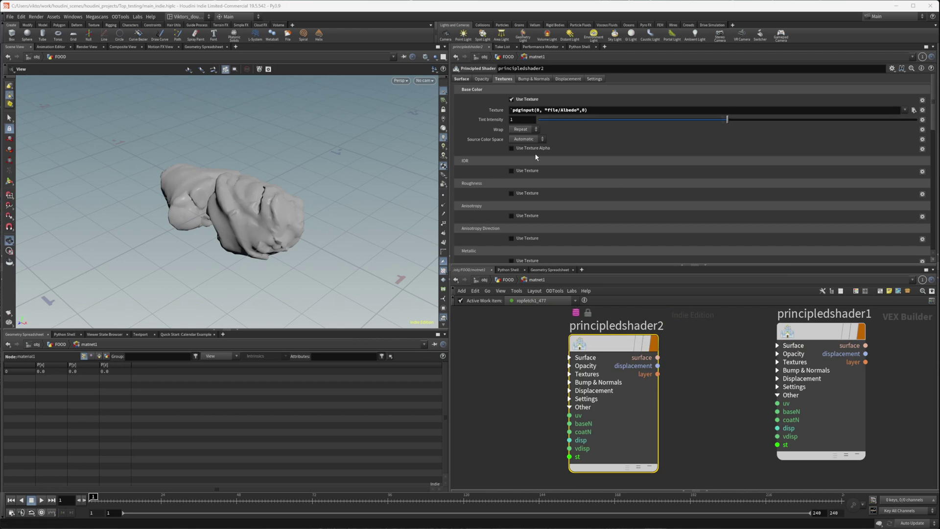
# Enable the roughness texture on principledshader2 and fill its path with the file/Roughness PDG input tag.
pyautogui.click(518, 194)
pyautogui.rightClick(565, 203)
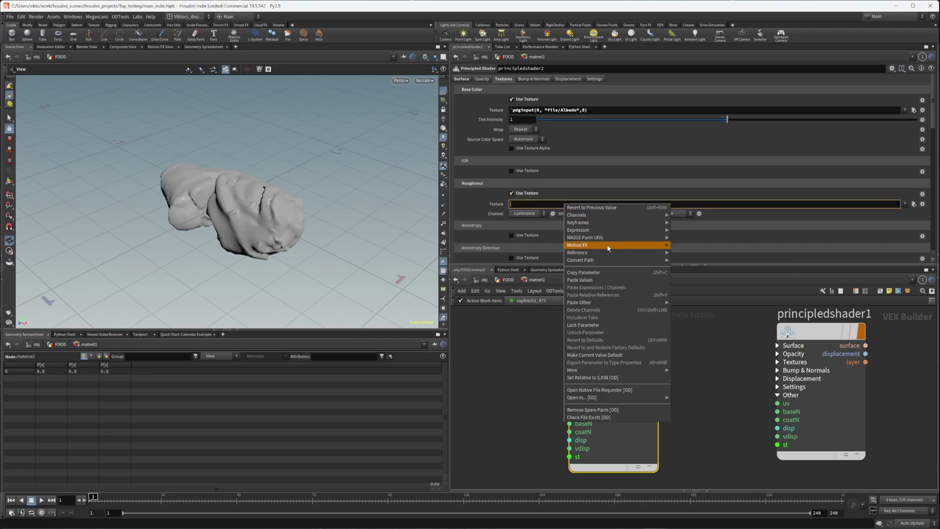
pyautogui.moveTo(637, 247)
pyautogui.click(715, 352)
pyautogui.click(788, 289)
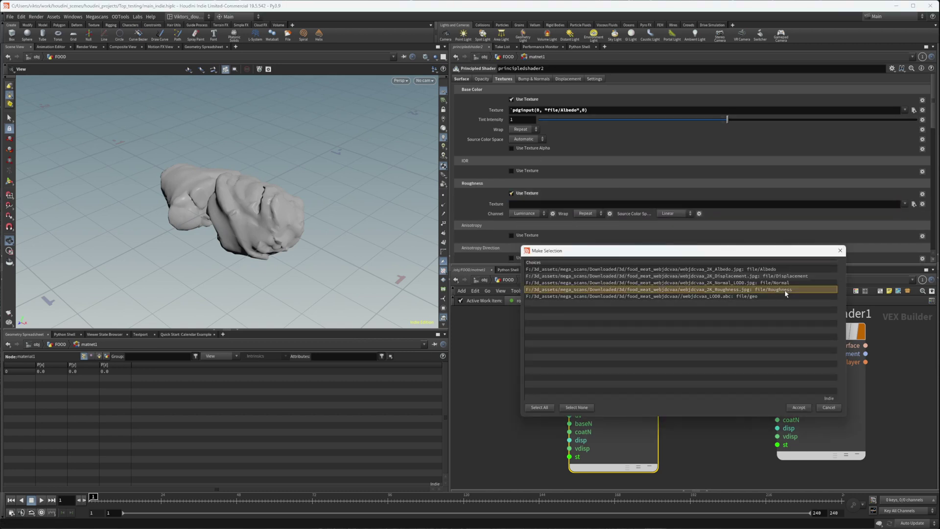
pyautogui.click(798, 407)
# Enable principledshader2's base normal map and fill its texture path with the file/Normal PDG input tag.
pyautogui.click(537, 80)
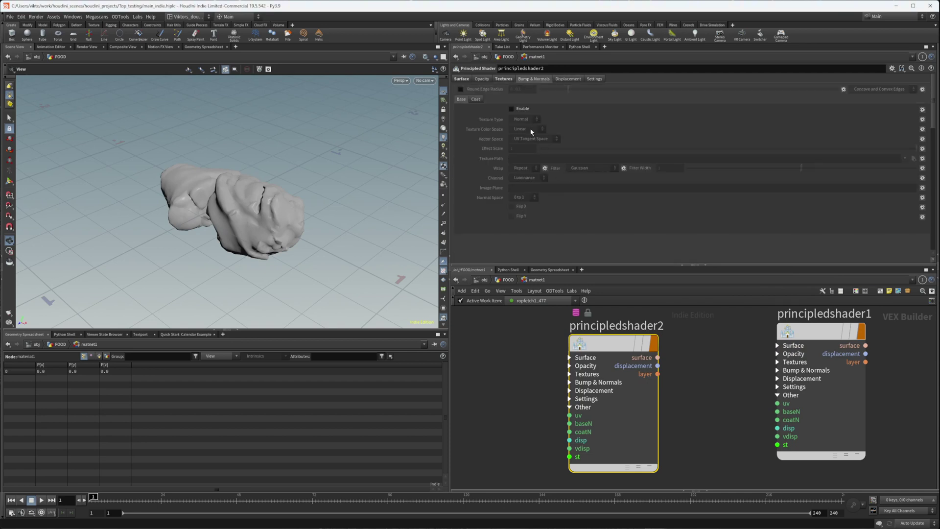
pyautogui.rightClick(534, 158)
pyautogui.moveTo(568, 196)
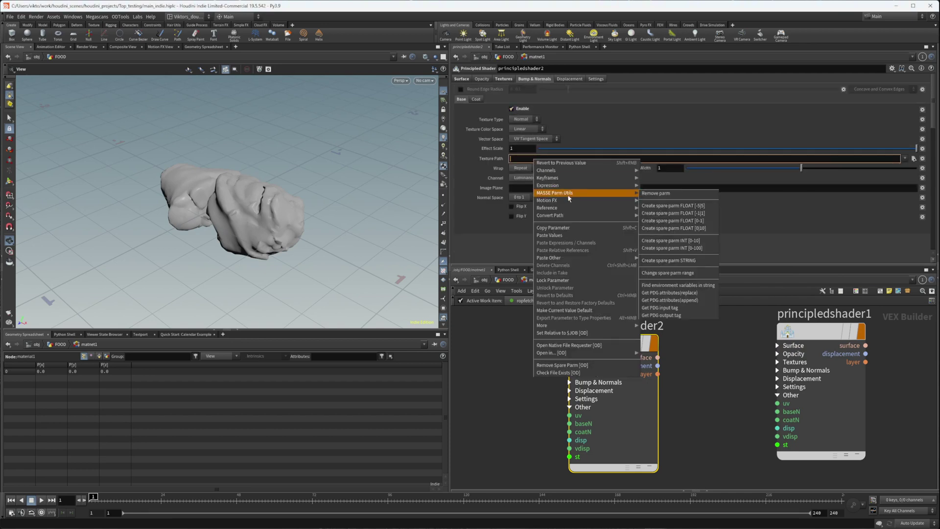
pyautogui.click(698, 307)
pyautogui.click(788, 282)
pyautogui.click(798, 407)
# Enable texture displacement on principledshader2 and fill its texture path with the file/Displacement PDG input tag.
pyautogui.click(569, 79)
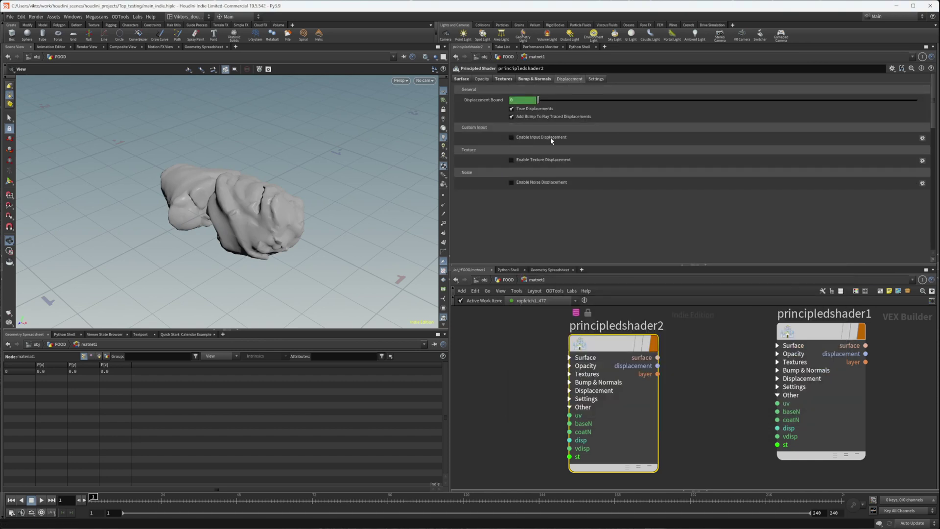
pyautogui.click(535, 160)
pyautogui.rightClick(531, 214)
pyautogui.moveTo(588, 254)
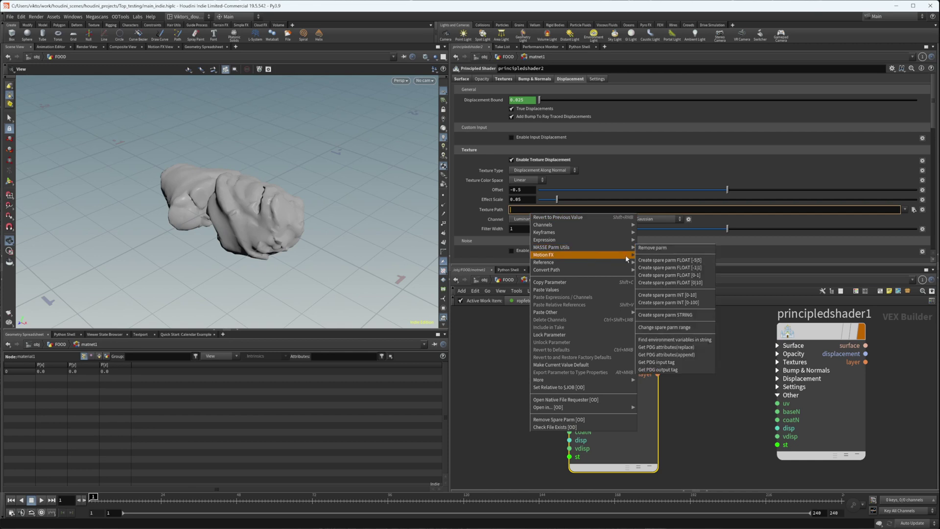
pyautogui.click(688, 362)
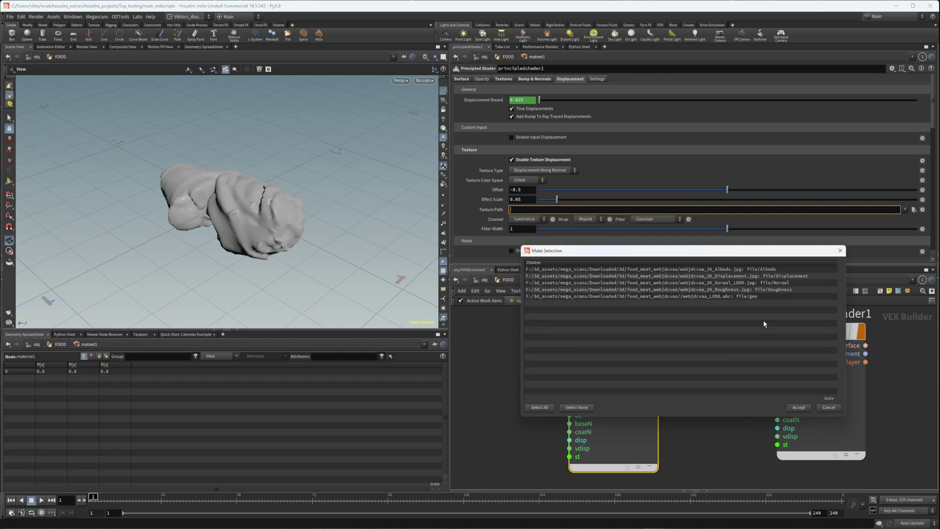
pyautogui.click(783, 276)
pyautogui.click(796, 407)
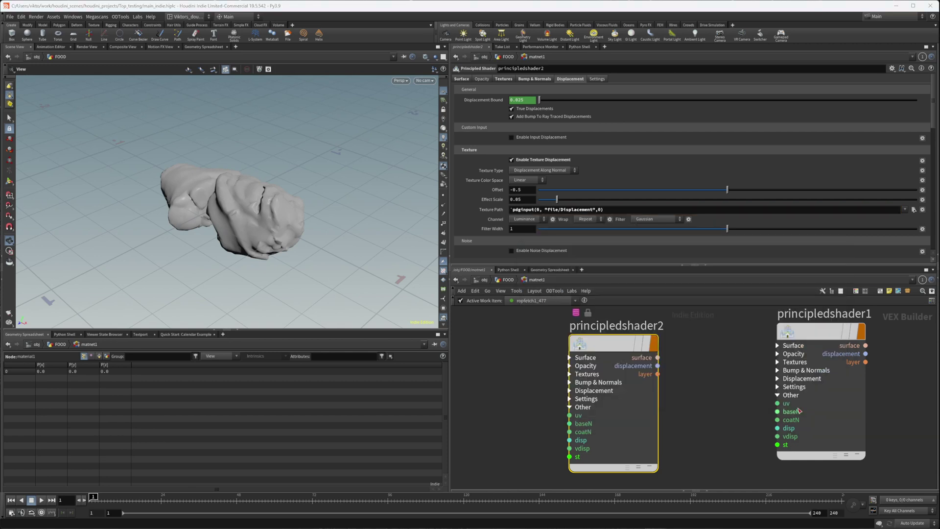
# Display material1 in the FOOD network, inspect the textured model up close and recheck principledshader2 in matnet1.
pyautogui.click(508, 280)
pyautogui.moveTo(655, 383); pyautogui.dragTo(569, 414)
pyautogui.hotkey('shift', 'r')
pyautogui.hotkey('space', 'g')
pyautogui.moveTo(241, 218); pyautogui.dragTo(247, 203)
pyautogui.moveTo(247, 203); pyautogui.dragTo(391, 173, button='right')
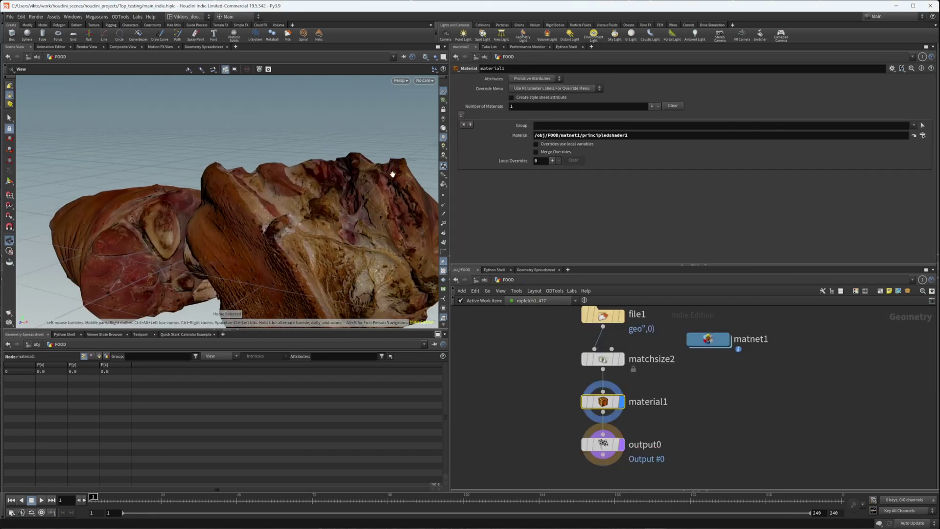
pyautogui.moveTo(390, 173); pyautogui.dragTo(372, 196)
pyautogui.click(636, 135)
pyautogui.doubleClick(707, 339)
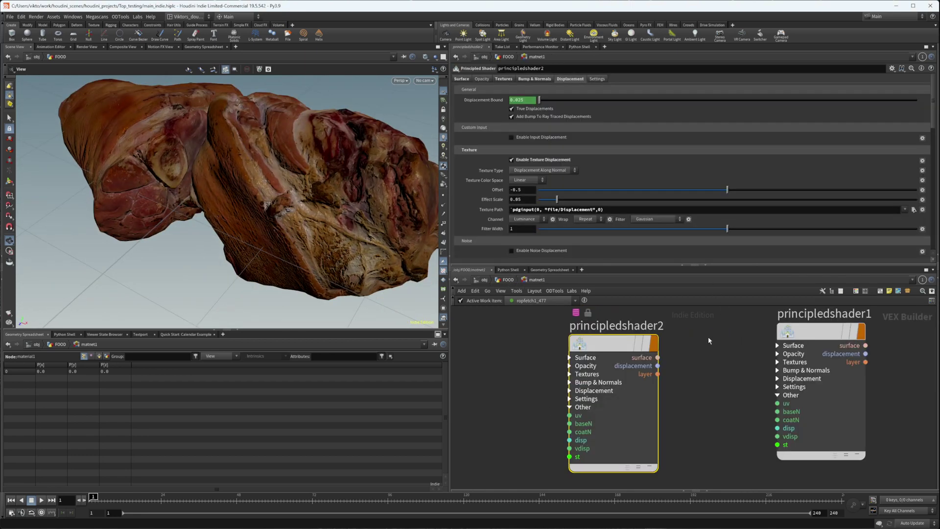
pyautogui.press('u')
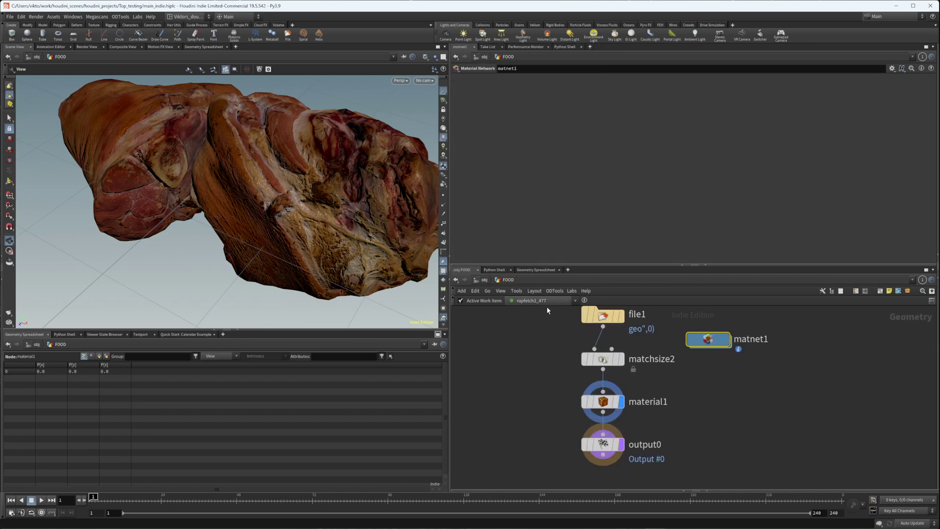
# Activate work items ropfetch1_483 and ropfetch1_494 to check the shader's textures on their models.
pyautogui.click(542, 302)
pyautogui.click(545, 349)
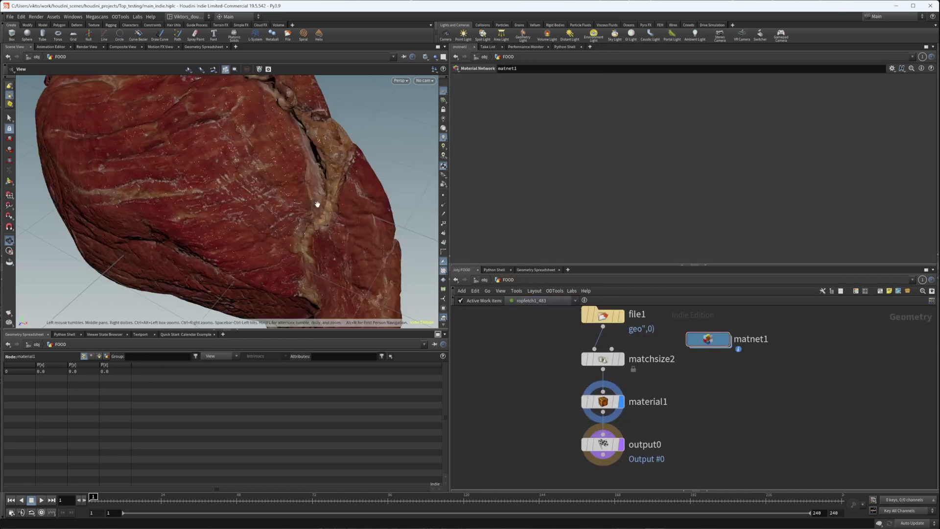
pyautogui.click(532, 301)
pyautogui.scroll(-3, 538, 354)
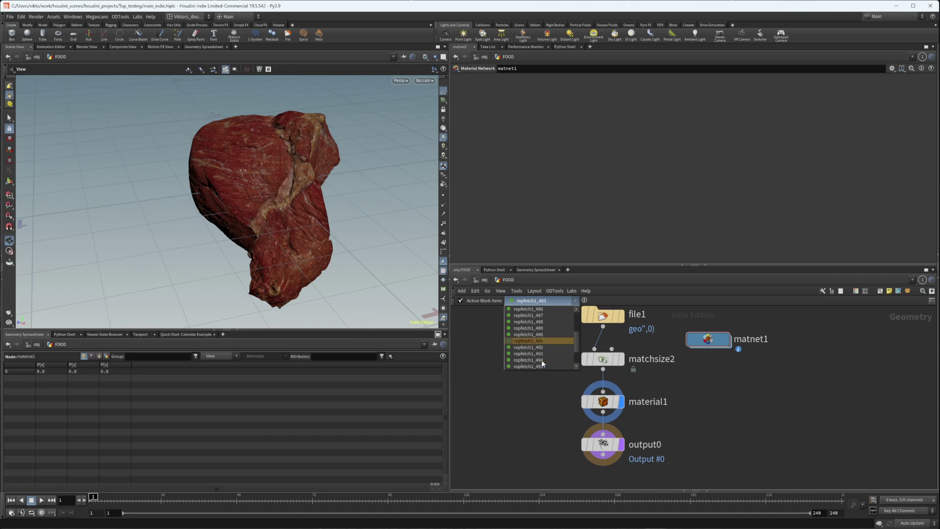
pyautogui.click(542, 361)
pyautogui.moveTo(385, 289); pyautogui.dragTo(258, 220)
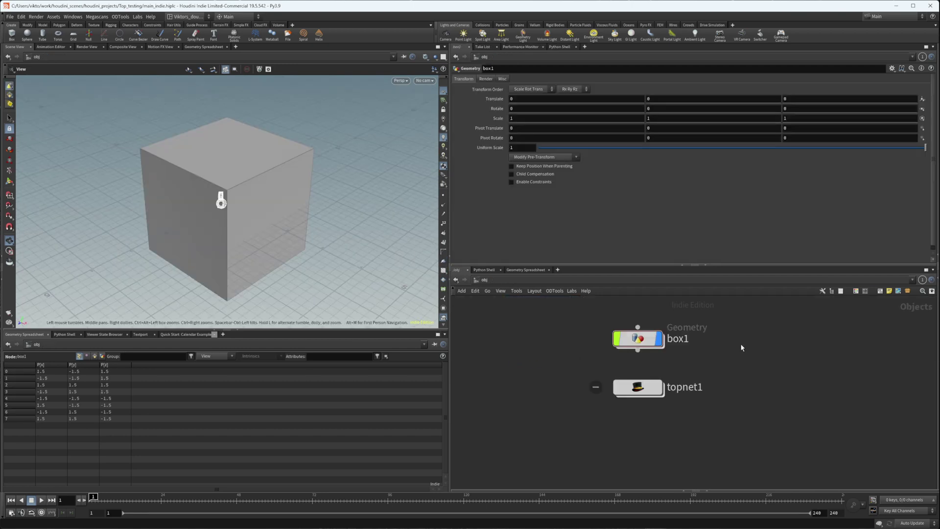
pyautogui.moveTo(740, 342); pyautogui.dragTo(653, 376, button='middle')
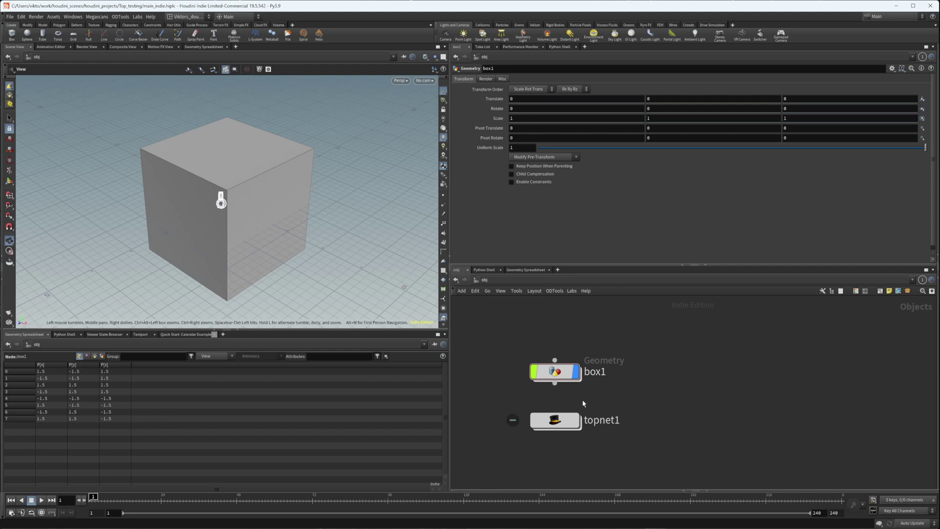
# Add a Wedge node inside topnet1.
pyautogui.moveTo(668, 425); pyautogui.dragTo(687, 393, button='middle')
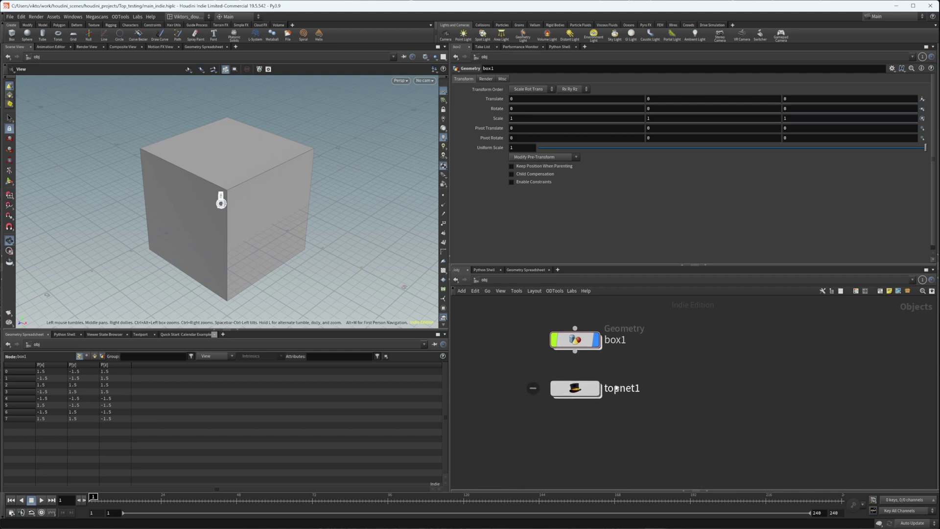
pyautogui.doubleClick(575, 390)
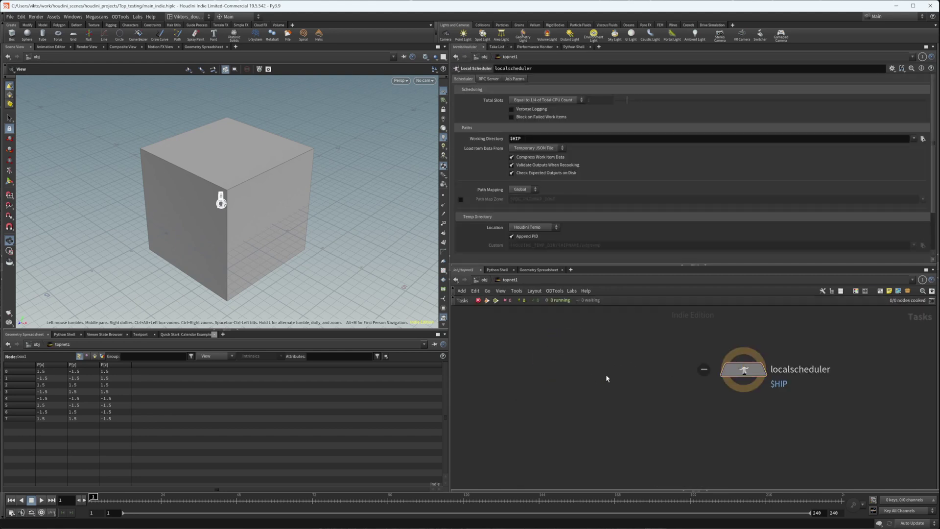
pyautogui.press('Tab')
pyautogui.write('we')
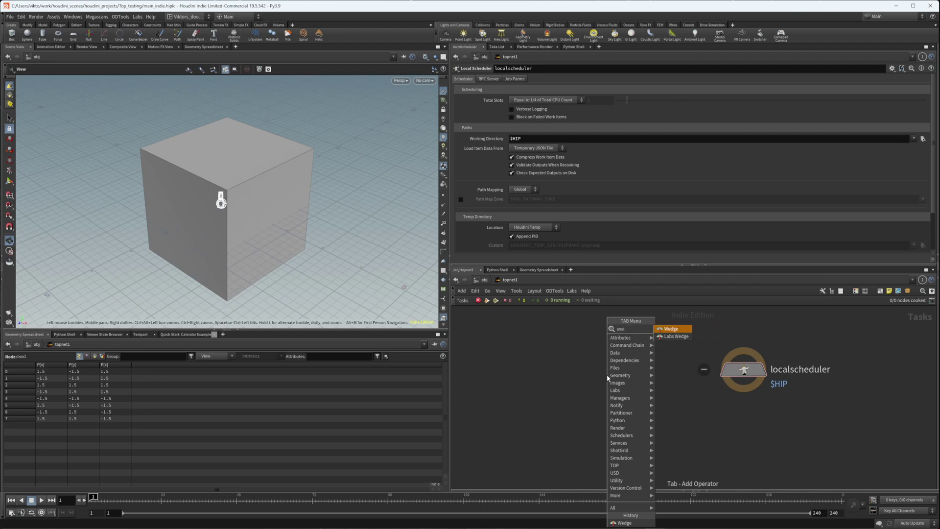
pyautogui.press('Return')
pyautogui.click(607, 377)
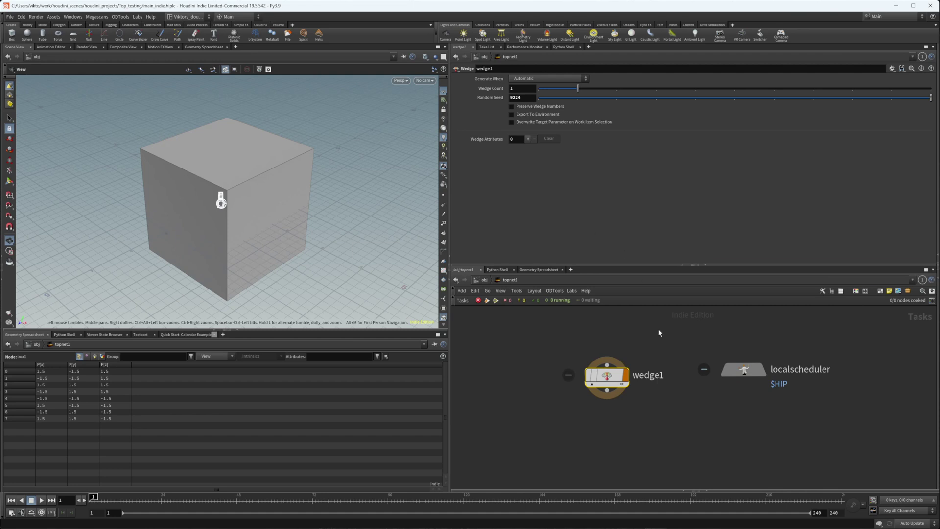
# Register wedge1 as the MASSE wedge node that receives added parameters.
pyautogui.rightClick(603, 375)
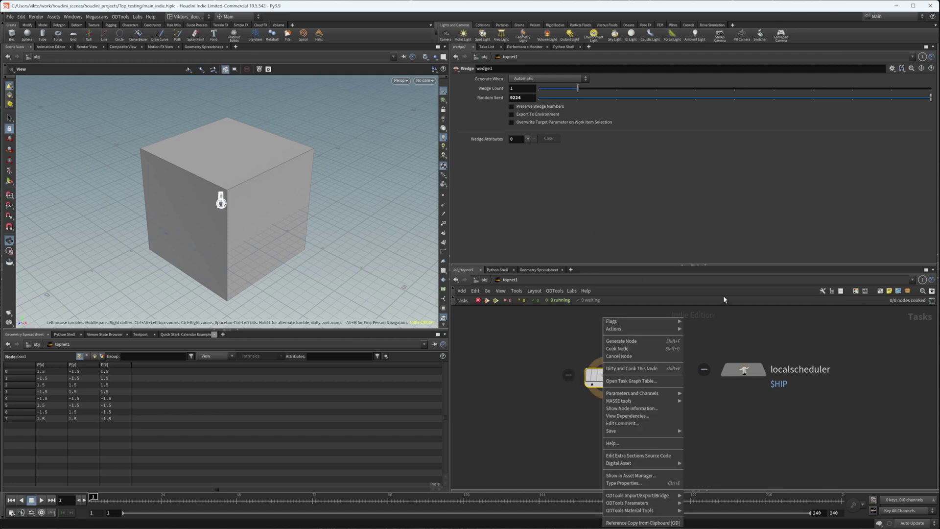
pyautogui.click(712, 326)
pyautogui.rightClick(611, 376)
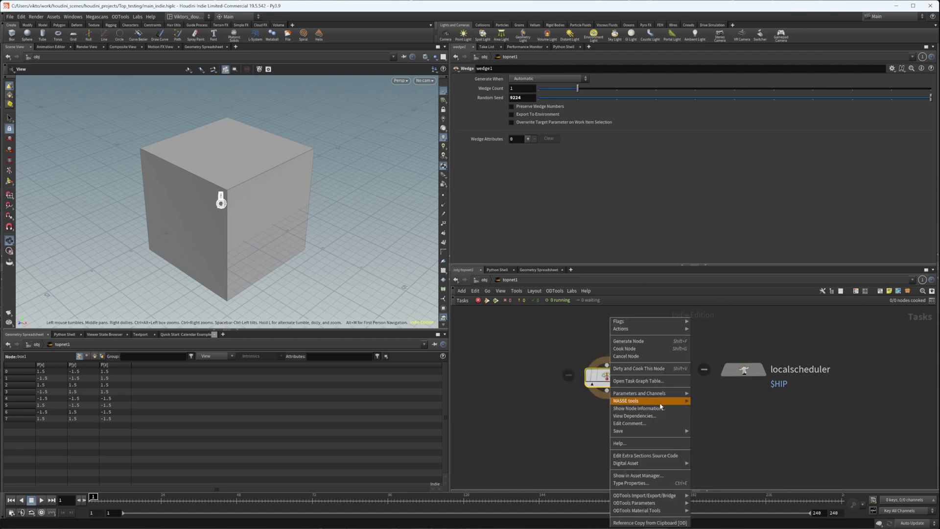
pyautogui.moveTo(660, 403)
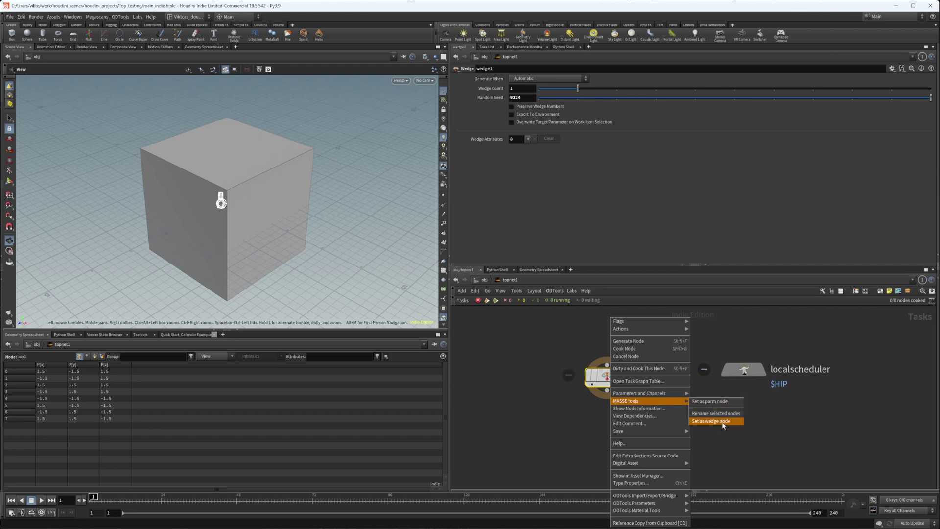
pyautogui.click(723, 422)
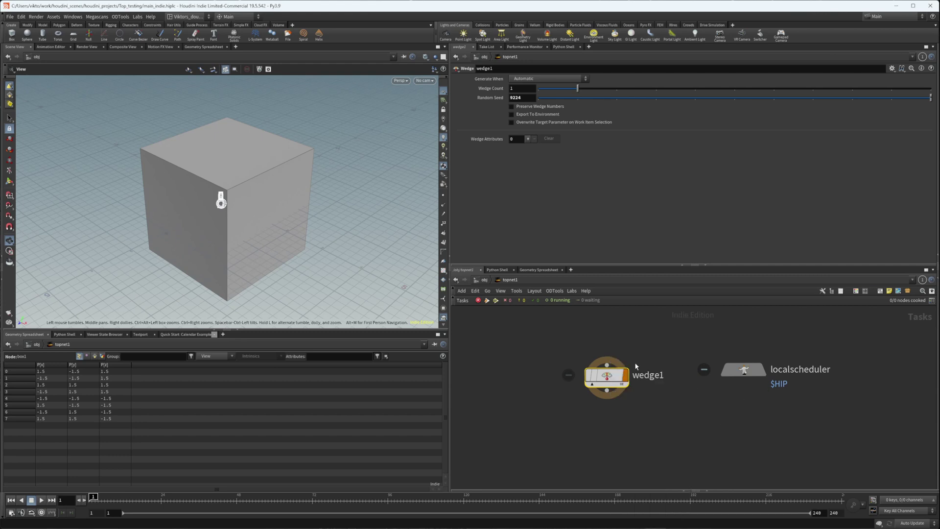
# Return to the object level and open the box1 geometry network.
pyautogui.click(484, 279)
pyautogui.click(587, 344)
pyautogui.doubleClick(587, 343)
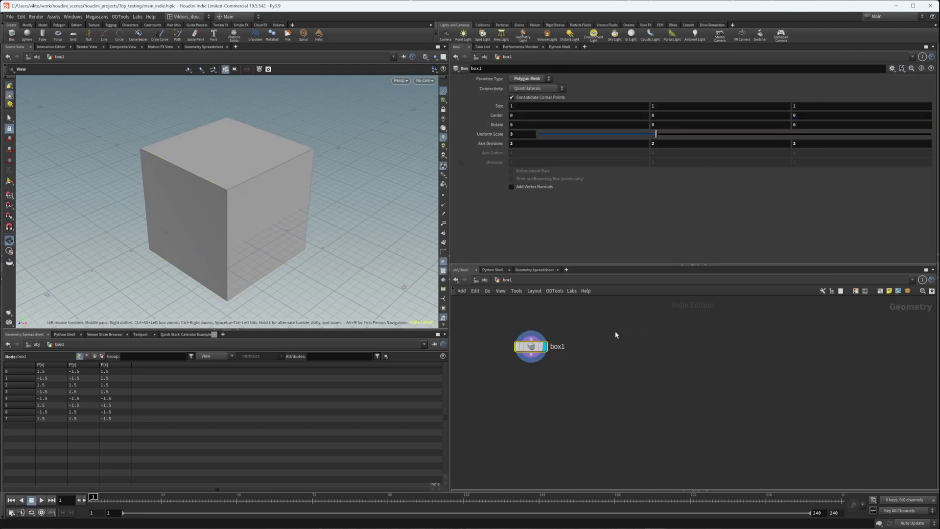
# Try a smaller Uniform Scale on the box, then restore it to 3.
pyautogui.moveTo(283, 199); pyautogui.dragTo(313, 201)
pyautogui.hotkey('space', 'h')
pyautogui.moveTo(560, 139); pyautogui.dragTo(541, 137)
pyautogui.doubleClick(528, 136)
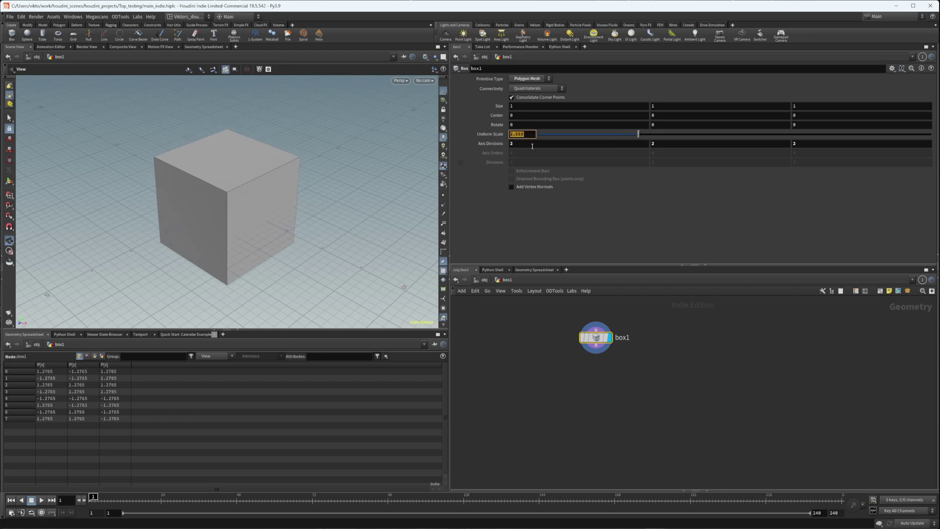
pyautogui.write('3')
pyautogui.press('Return')
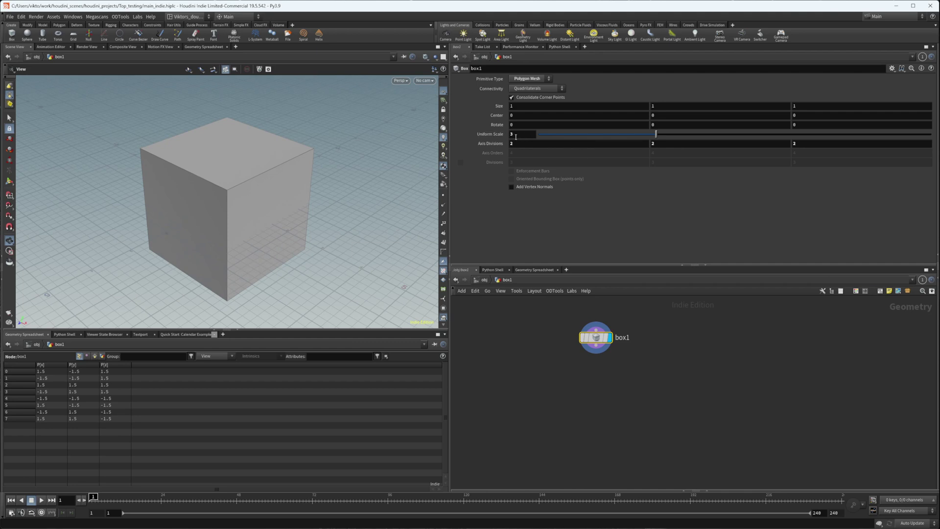
# Add the box's Uniform Scale parameter to the wedge node with the Bracket wedge type.
pyautogui.click(518, 135)
pyautogui.rightClick(489, 134)
pyautogui.moveTo(530, 169)
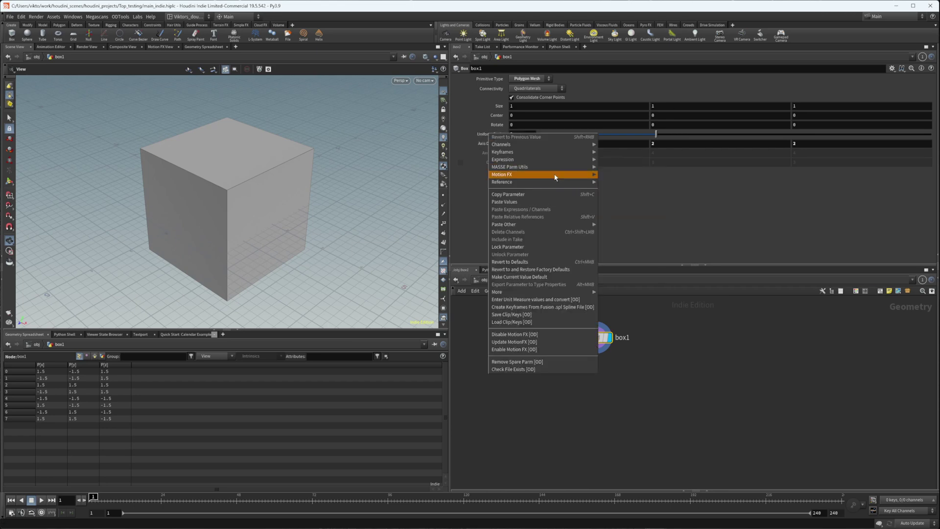
pyautogui.click(634, 261)
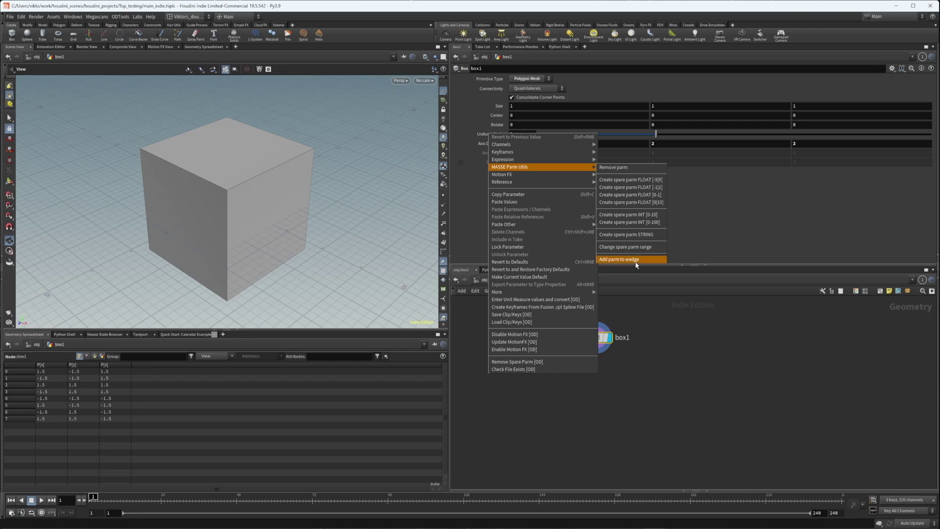
pyautogui.moveTo(654, 237); pyautogui.dragTo(697, 277)
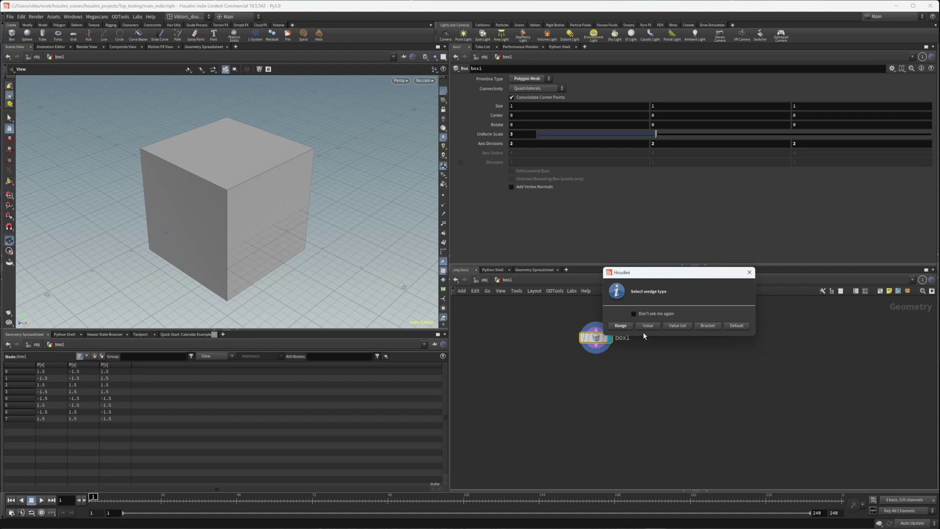
pyautogui.click(710, 327)
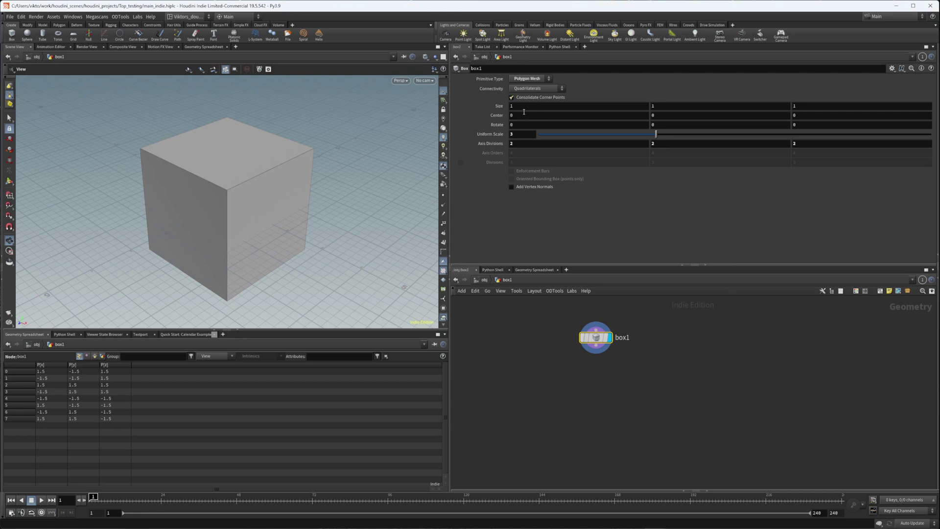
# Add the box's Rotate parameter to the wedge node with the Range wedge type.
pyautogui.rightClick(500, 124)
pyautogui.moveTo(553, 166)
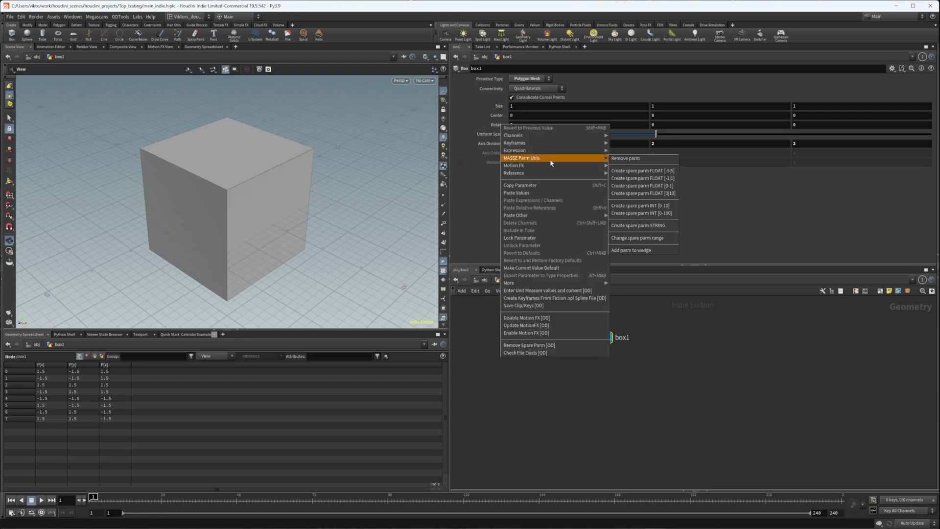
pyautogui.click(656, 251)
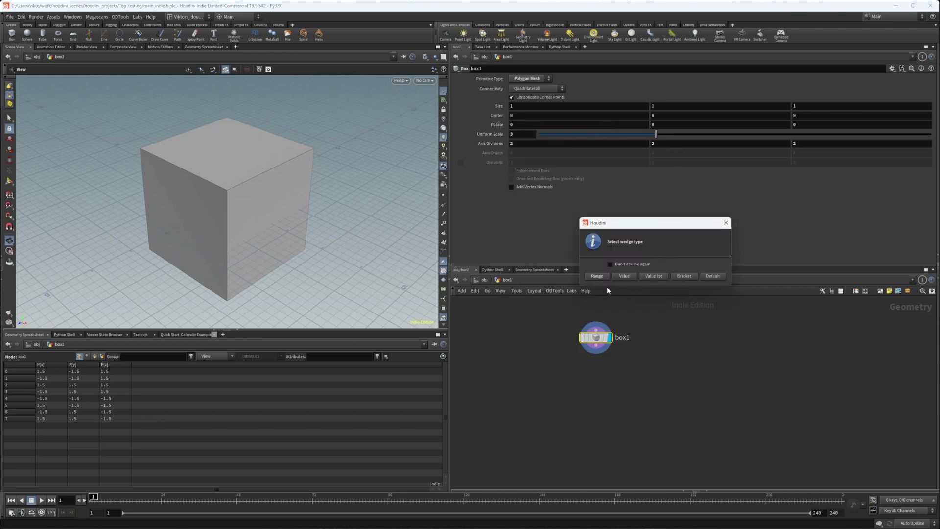
pyautogui.click(598, 276)
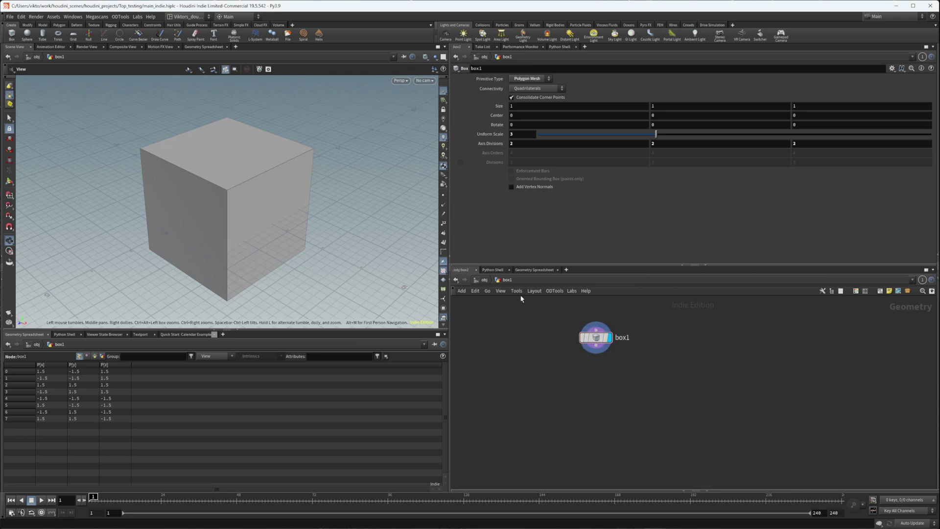
# Return to wedge1 in topnet1 and name the rotation wedge attribute box_rotate.
pyautogui.press('u')
pyautogui.doubleClick(579, 388)
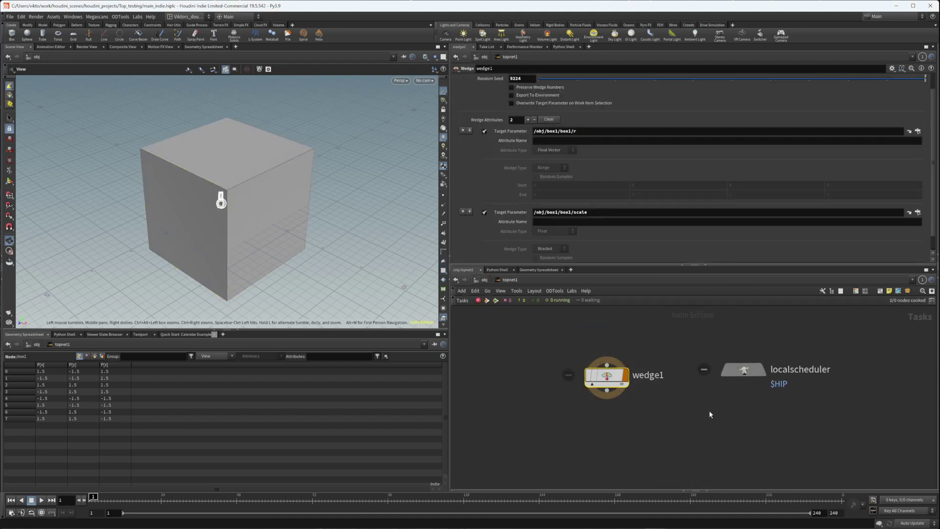
pyautogui.scroll(-3, 795, 244)
pyautogui.scroll(1, 795, 244)
pyautogui.click(579, 143)
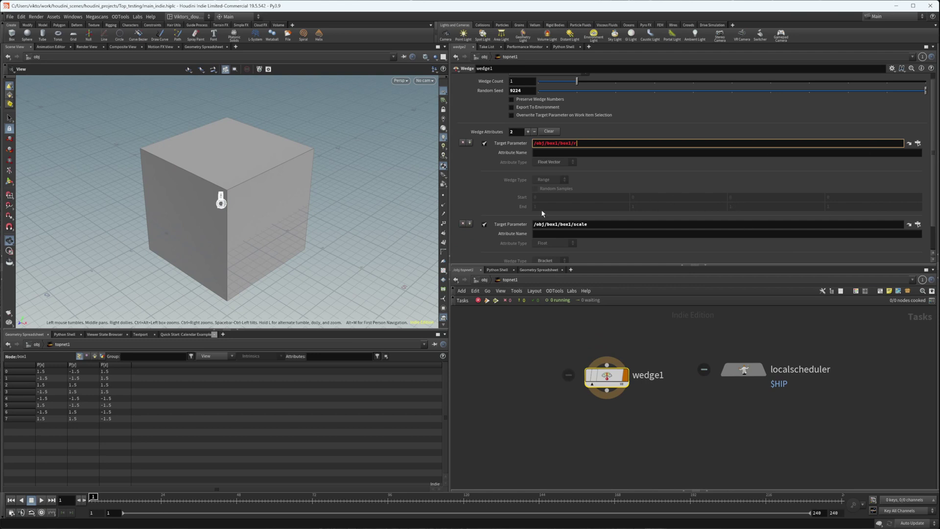
pyautogui.press('Tab')
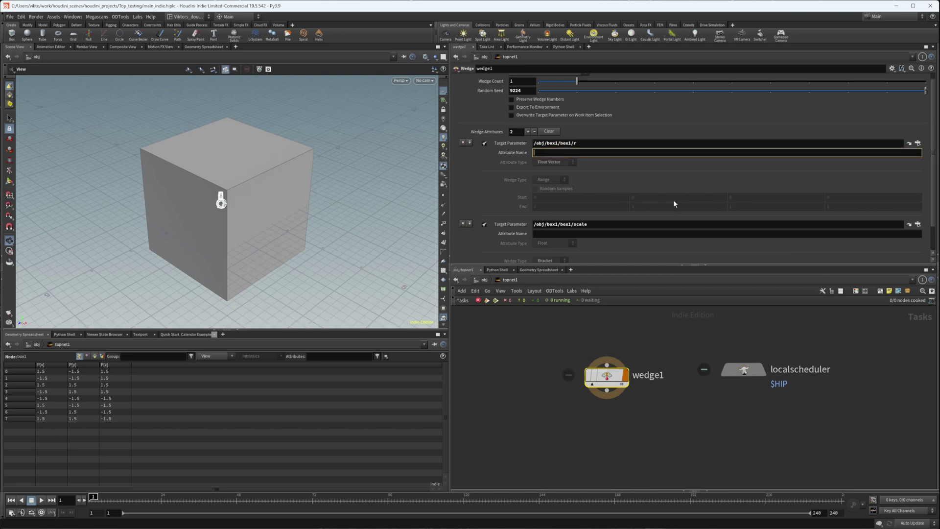
pyautogui.write('box_rotate')
pyautogui.press('Return')
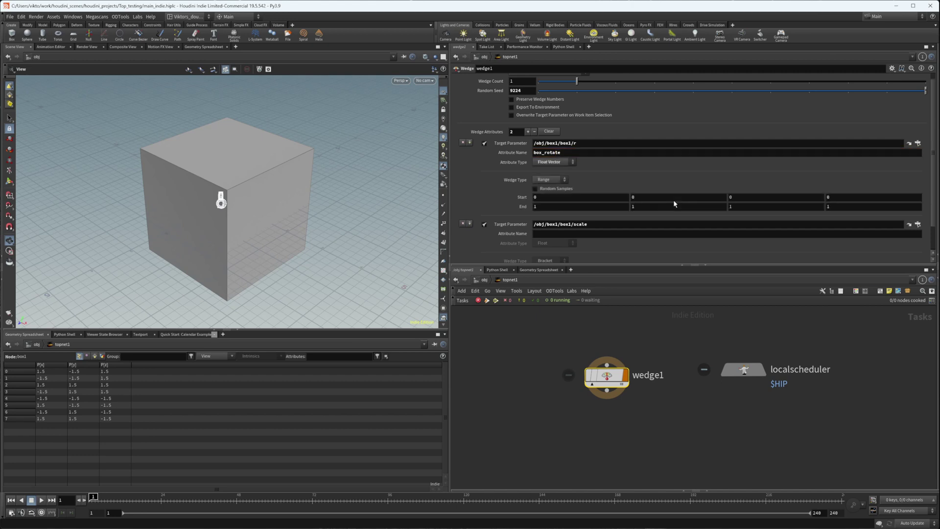
# Name the wedge attribute targeting /obj/box1/box1/scale box_scale.
pyautogui.click(555, 234)
pyautogui.write('box_scale')
pyautogui.press('Return')
pyautogui.scroll(-2, 632, 232)
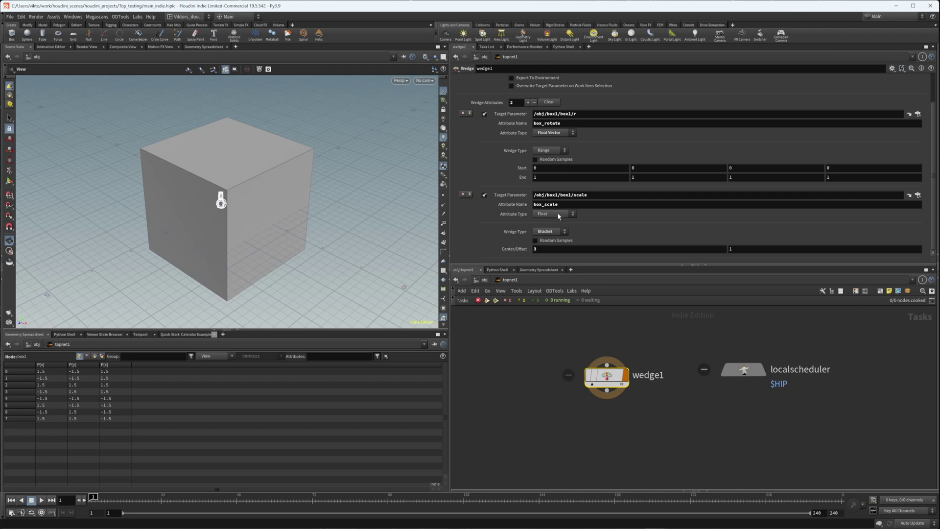
# Set the box_scale bracket's offset to 2, keeping its center at 3.
pyautogui.click(606, 196)
pyautogui.click(550, 249)
pyautogui.press('Return')
pyautogui.press('Tab')
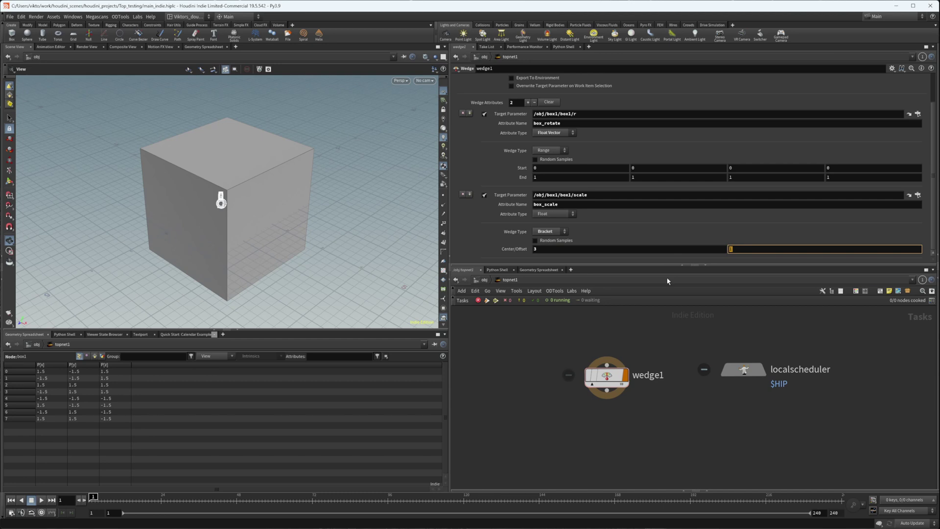
pyautogui.write('2')
pyautogui.press('Return')
# Set the first three End values of the box_rotate range to 360.
pyautogui.scroll(1, 633, 232)
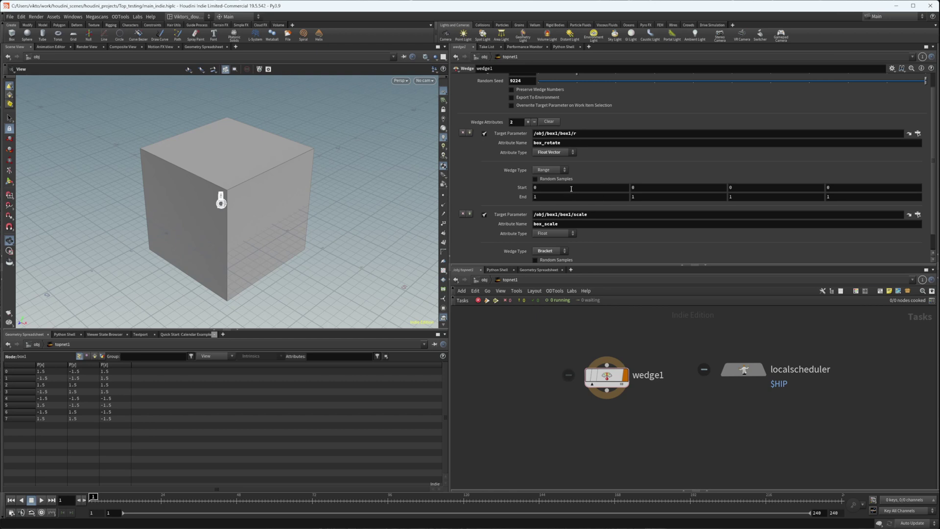
pyautogui.doubleClick(534, 196)
pyautogui.write('360')
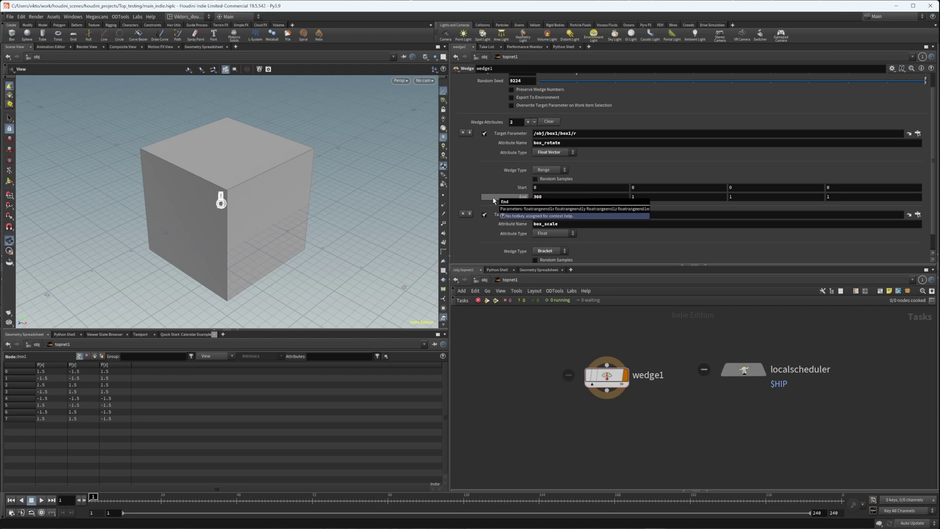
pyautogui.press('Tab')
pyautogui.write('360')
pyautogui.press('Tab')
pyautogui.write('360')
pyautogui.press('Return')
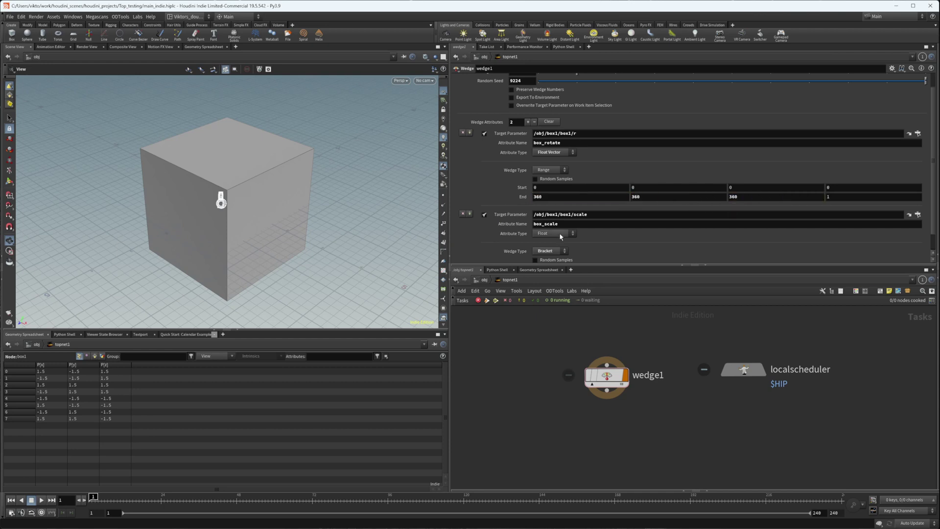
# Enable Random Samples for both the box_rotate and box_scale wedge attributes.
pyautogui.click(565, 180)
pyautogui.scroll(-1, 569, 249)
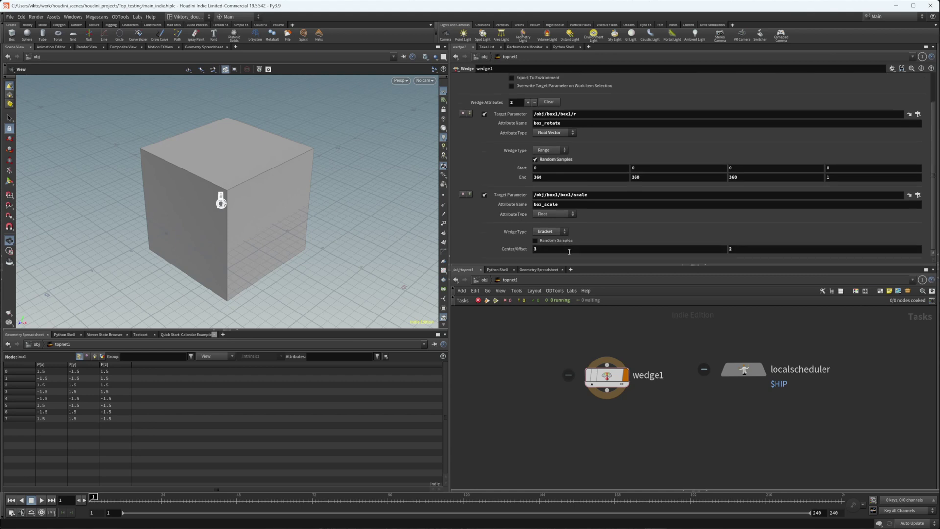
pyautogui.scroll(-2, 656, 312)
pyautogui.scroll(1, 614, 220)
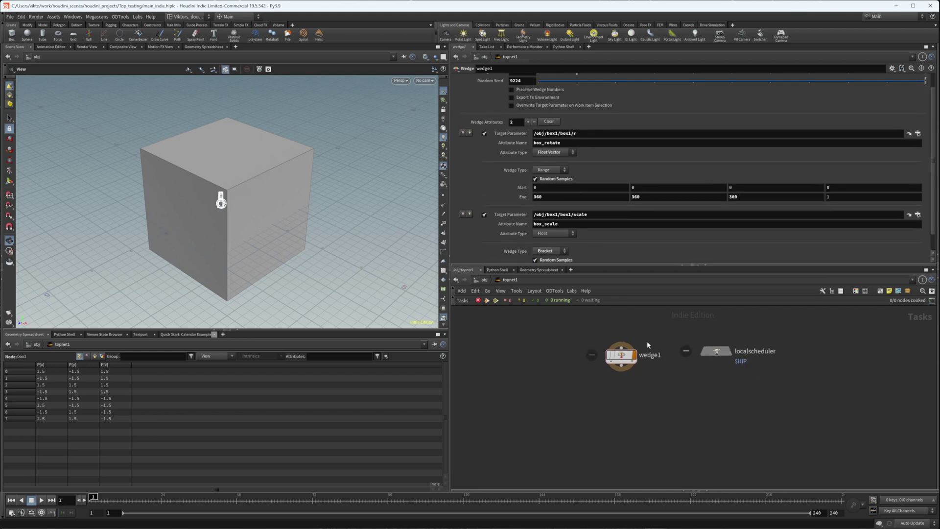
# Set wedge1's Wedge Count to 10 and cook the node to generate its work items.
pyautogui.scroll(1, 575, 93)
pyautogui.scroll(2, 614, 370)
pyautogui.hotkey('shift', 'v')
pyautogui.scroll(2, 621, 371)
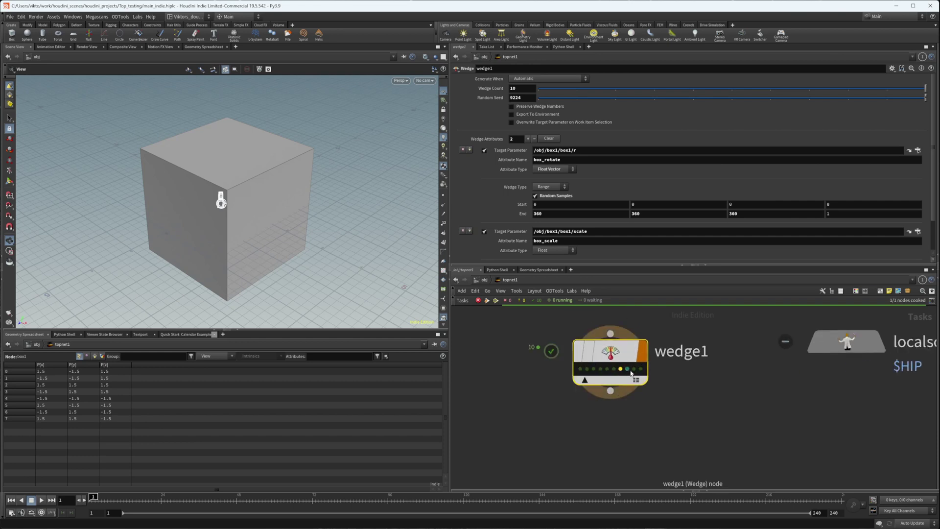
pyautogui.scroll(-1, 631, 372)
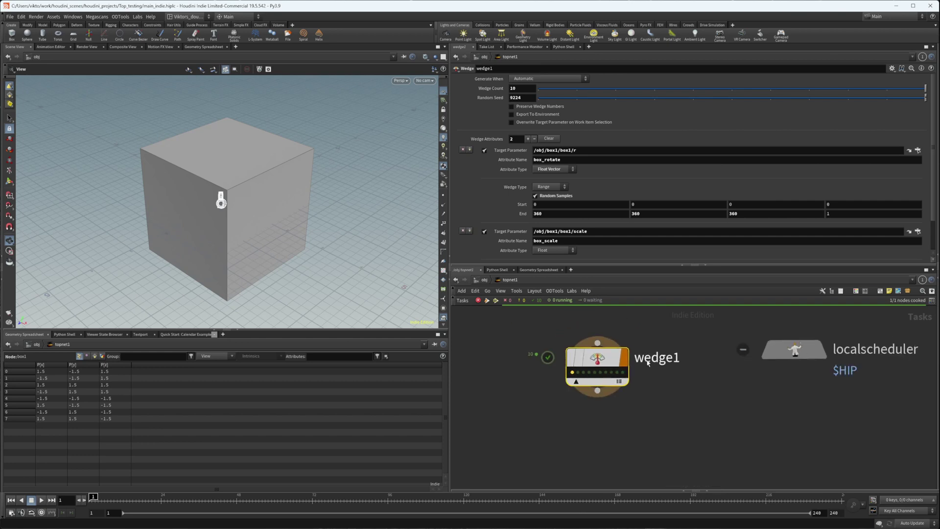
# Enable Overwrite Target Parameter on Work Item Selection on wedge1.
pyautogui.doubleClick(575, 159)
pyautogui.click(546, 160)
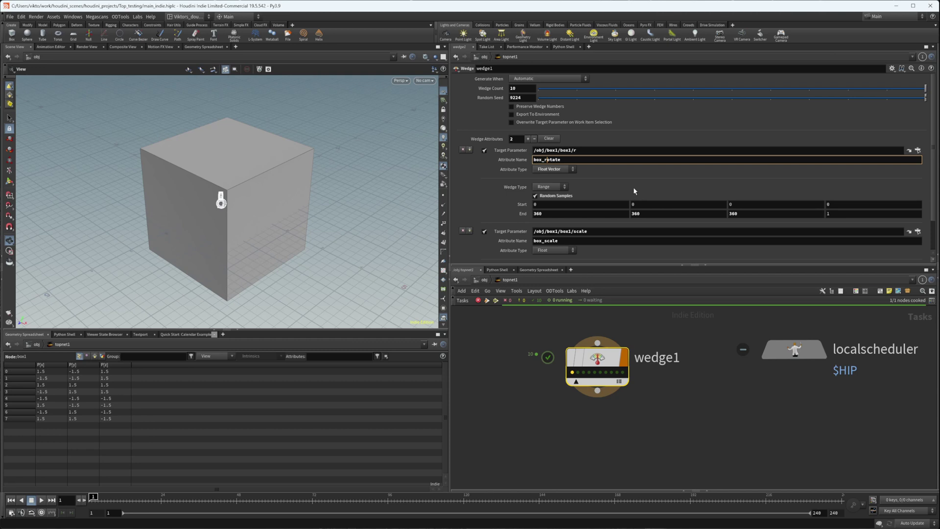
pyautogui.click(584, 123)
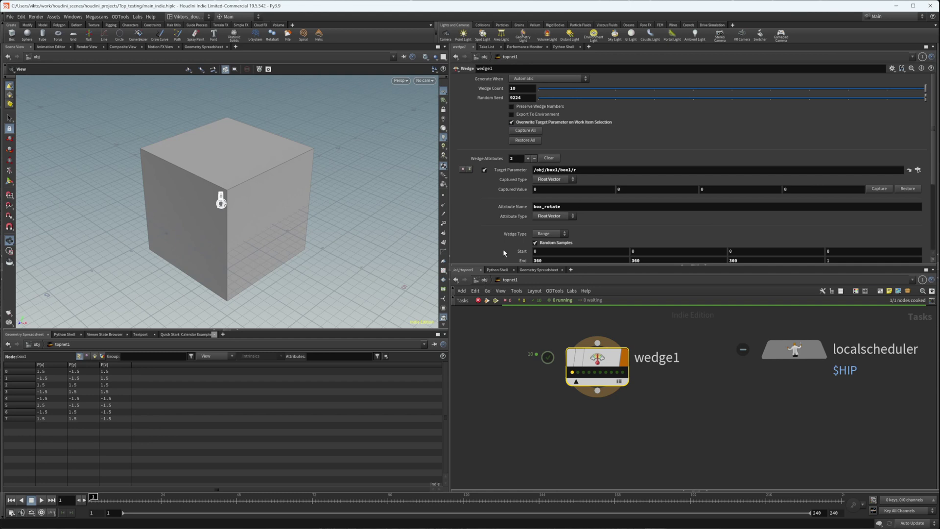
# Open the box1 geometry network and activate work item wedge1_560 to apply its wedged rotation and scale.
pyautogui.click(483, 281)
pyautogui.doubleClick(583, 351)
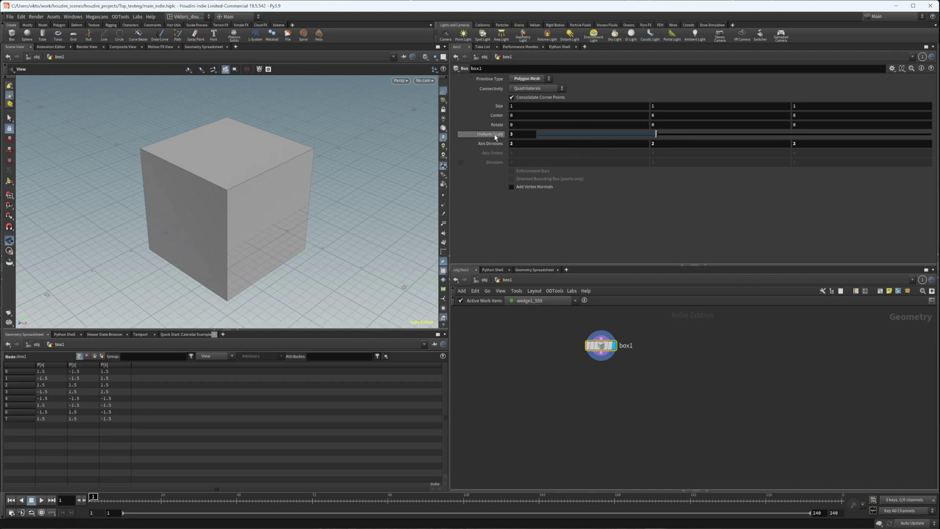
pyautogui.click(527, 301)
pyautogui.click(532, 319)
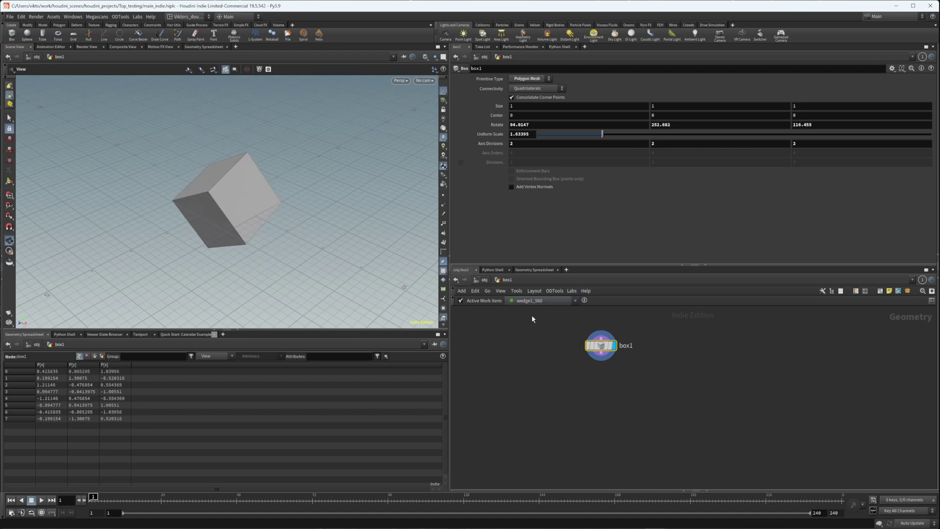
# Preview the wedged box variations by switching the active work item among wedge1_559, 566, 561, 560 and finally wedge1_567.
pyautogui.click(533, 301)
pyautogui.click(534, 310)
pyautogui.click(537, 302)
pyautogui.click(541, 353)
pyautogui.click(539, 302)
pyautogui.click(536, 321)
pyautogui.click(536, 302)
pyautogui.click(537, 309)
pyautogui.click(537, 301)
pyautogui.click(542, 314)
pyautogui.click(541, 301)
pyautogui.click(540, 360)
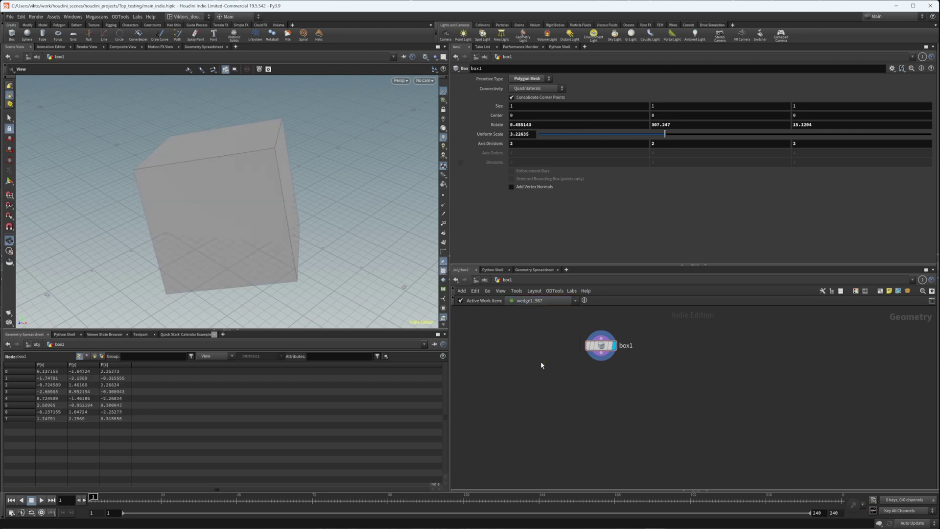
# Compare more box variations by activating work items wedge1_560, 559, 563 and 565, ending on wedge1_567.
pyautogui.click(545, 302)
pyautogui.click(543, 314)
pyautogui.click(541, 302)
pyautogui.click(539, 314)
pyautogui.click(540, 302)
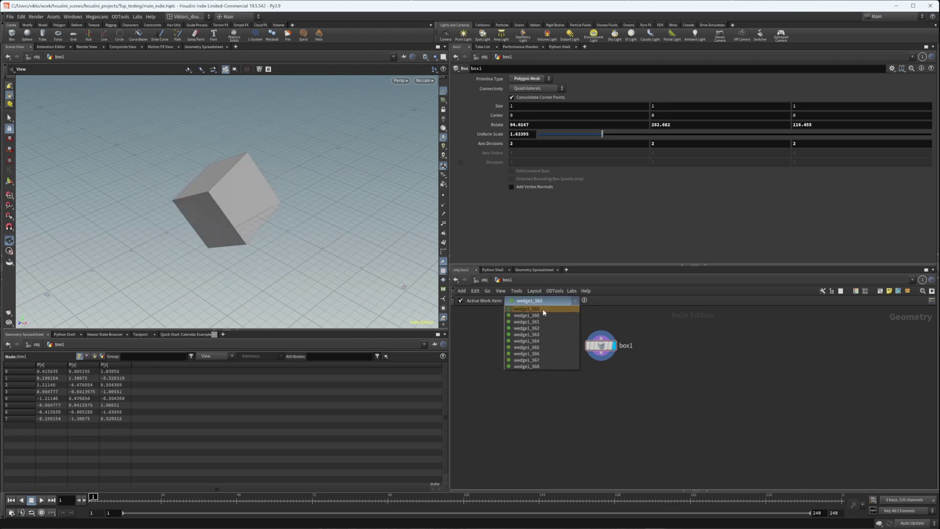
pyautogui.click(542, 308)
pyautogui.click(541, 301)
pyautogui.click(541, 335)
pyautogui.click(541, 301)
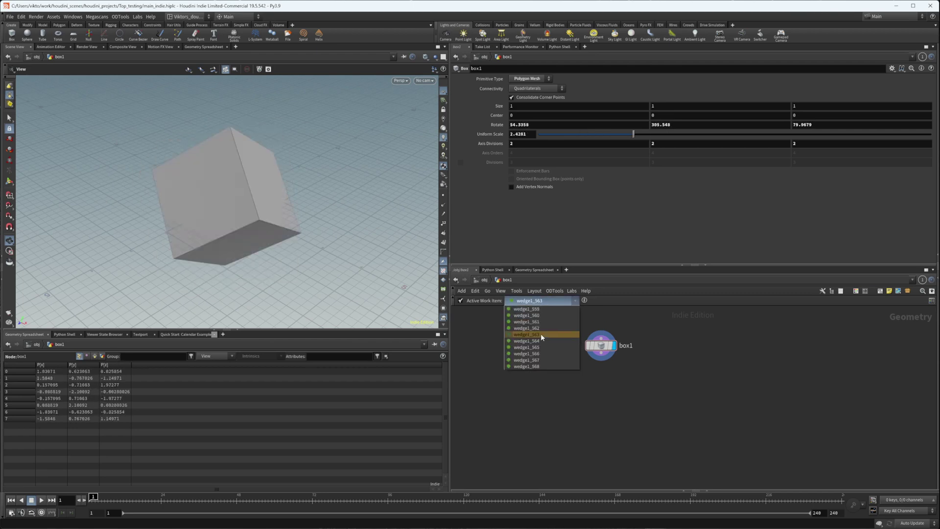
pyautogui.click(540, 347)
pyautogui.click(541, 301)
pyautogui.click(548, 360)
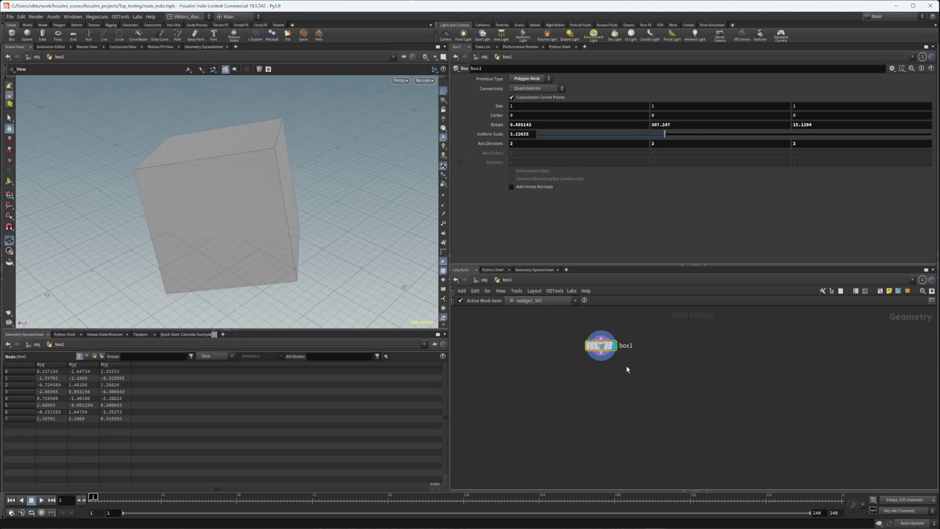
# Return to the topnet1 network and review wedge1's rotation and scale attribute settings.
pyautogui.click(484, 280)
pyautogui.doubleClick(589, 395)
pyautogui.moveTo(649, 413); pyautogui.dragTo(559, 354)
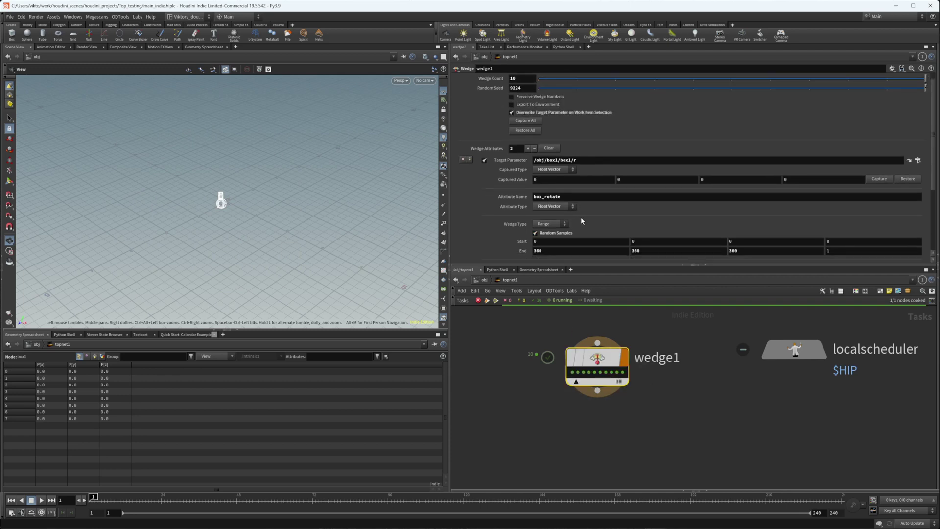
pyautogui.scroll(-2, 615, 225)
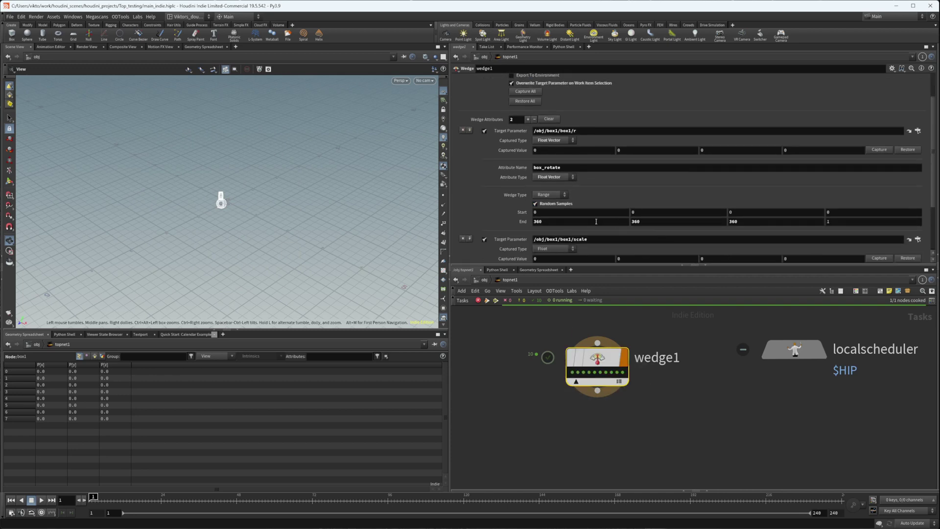
pyautogui.scroll(-2, 585, 223)
pyautogui.scroll(3, 657, 222)
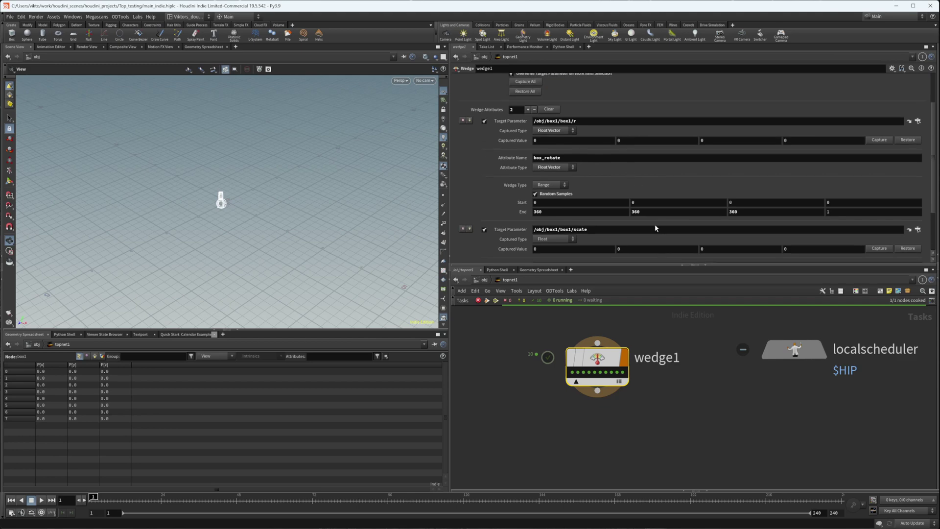